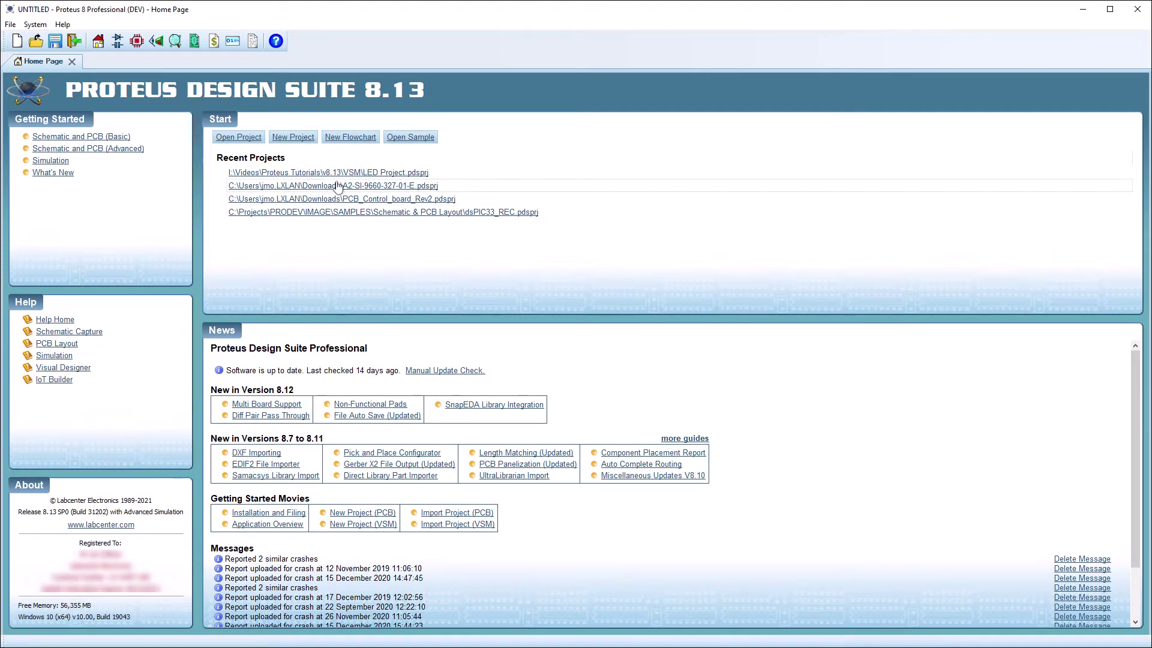
- Start a new project named LED Project with a schematic from the DEFAULT template and no PCB layout
left_click(292, 137)
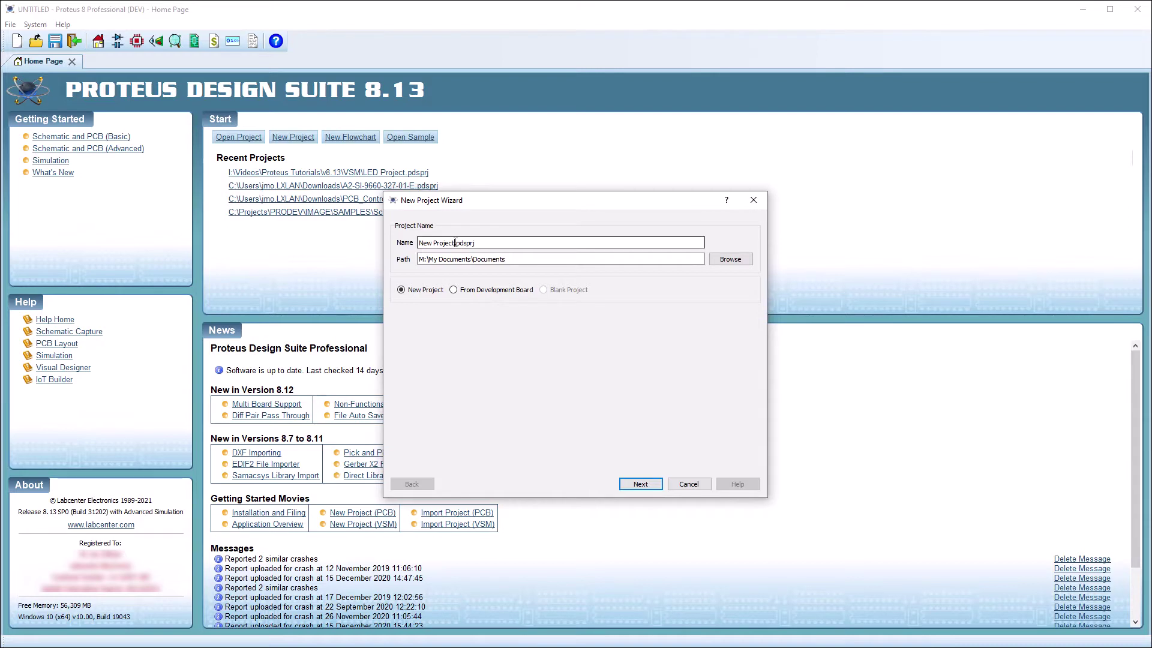
key("ctrl+shift+Left")
key("ctrl+shift+Left")
type("LED Project")
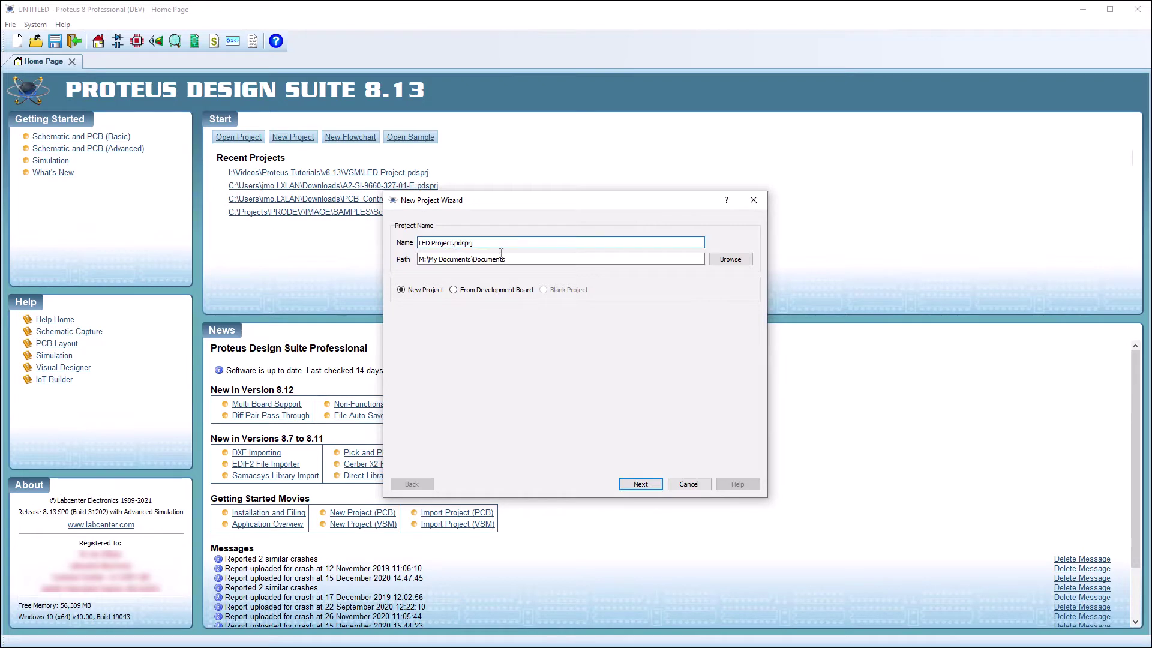
left_click(639, 484)
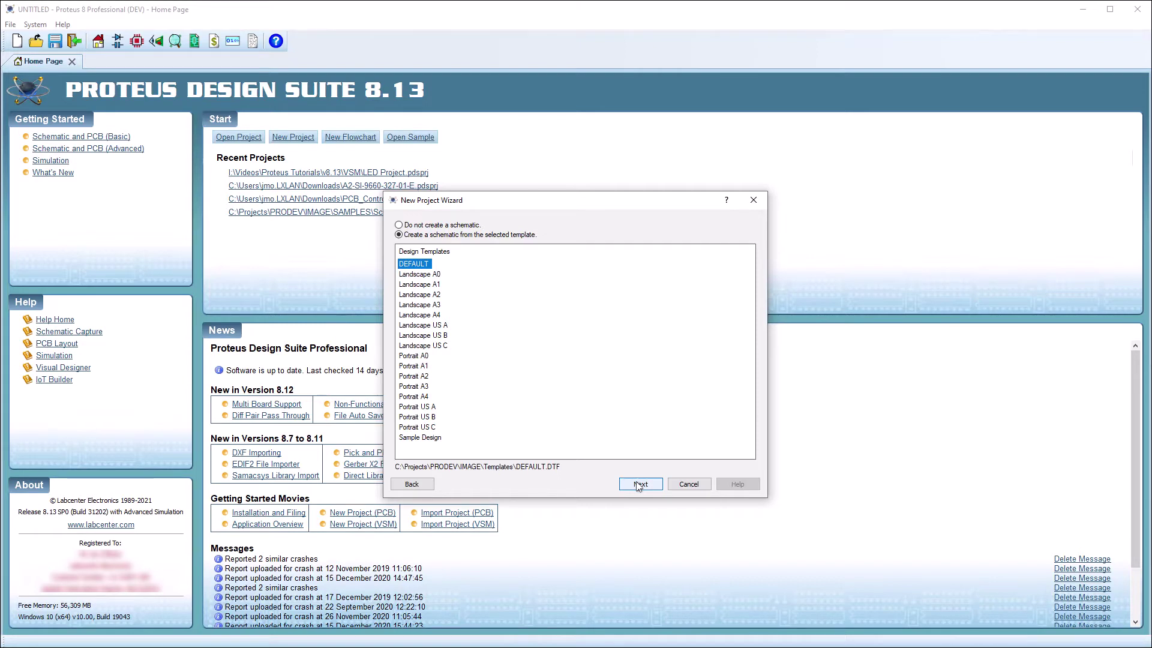
left_click(640, 484)
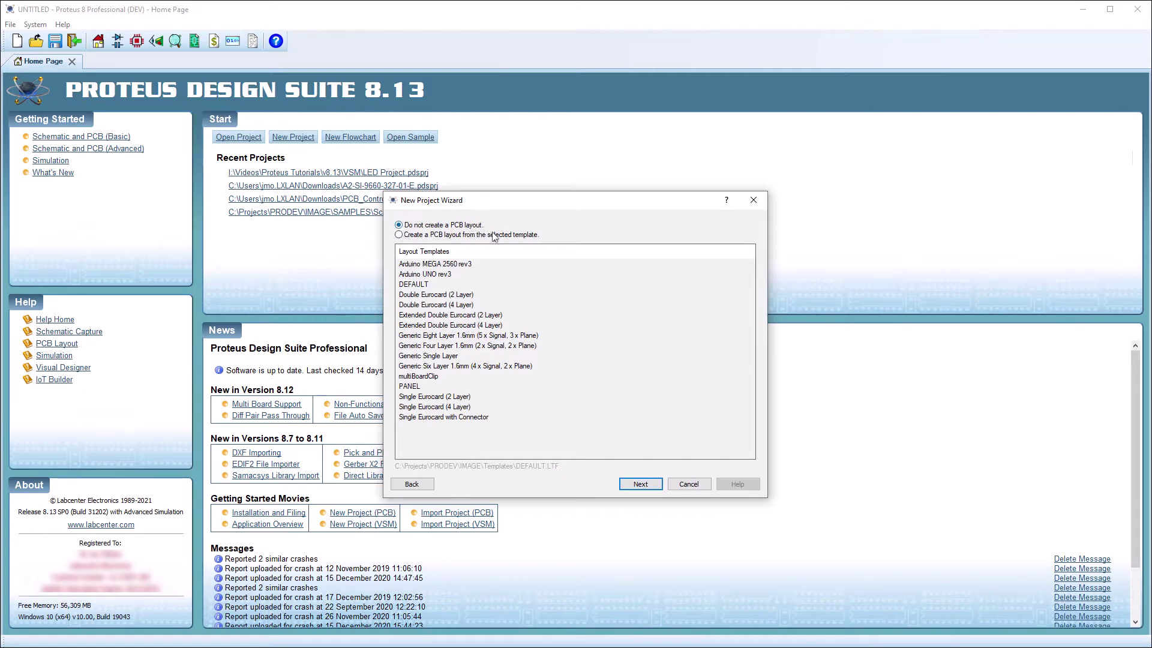
left_click(641, 485)
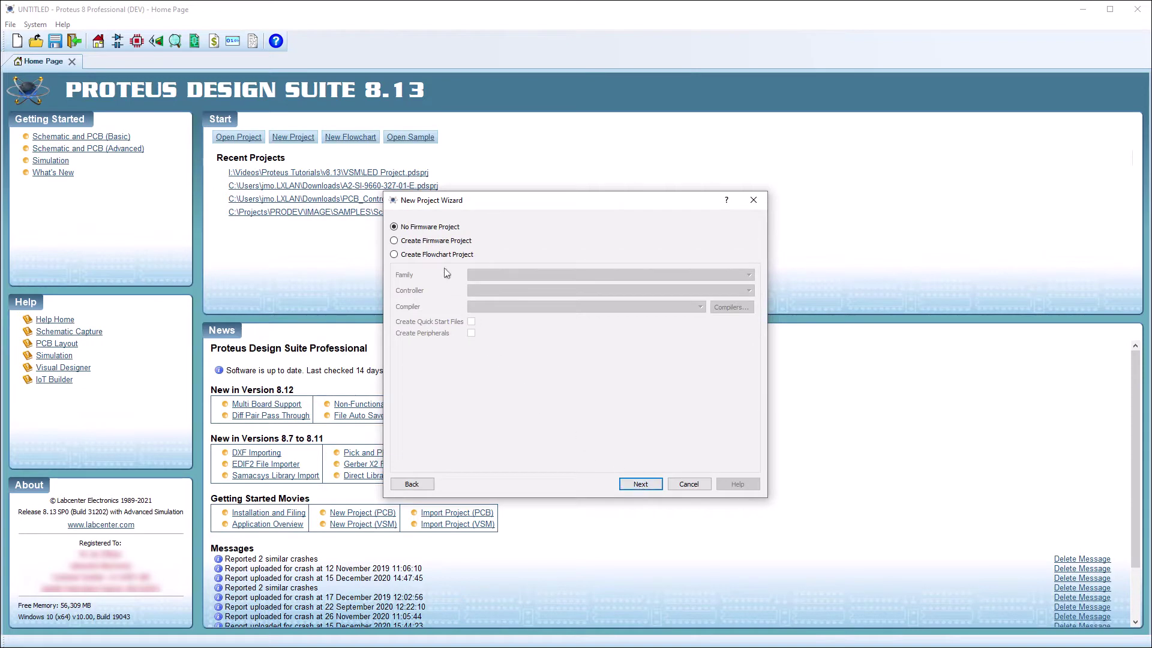
- Set up a firmware project for the PIC16 family with the PIC16F916 controller and the MPLAB XC8 compiler
left_click(407, 243)
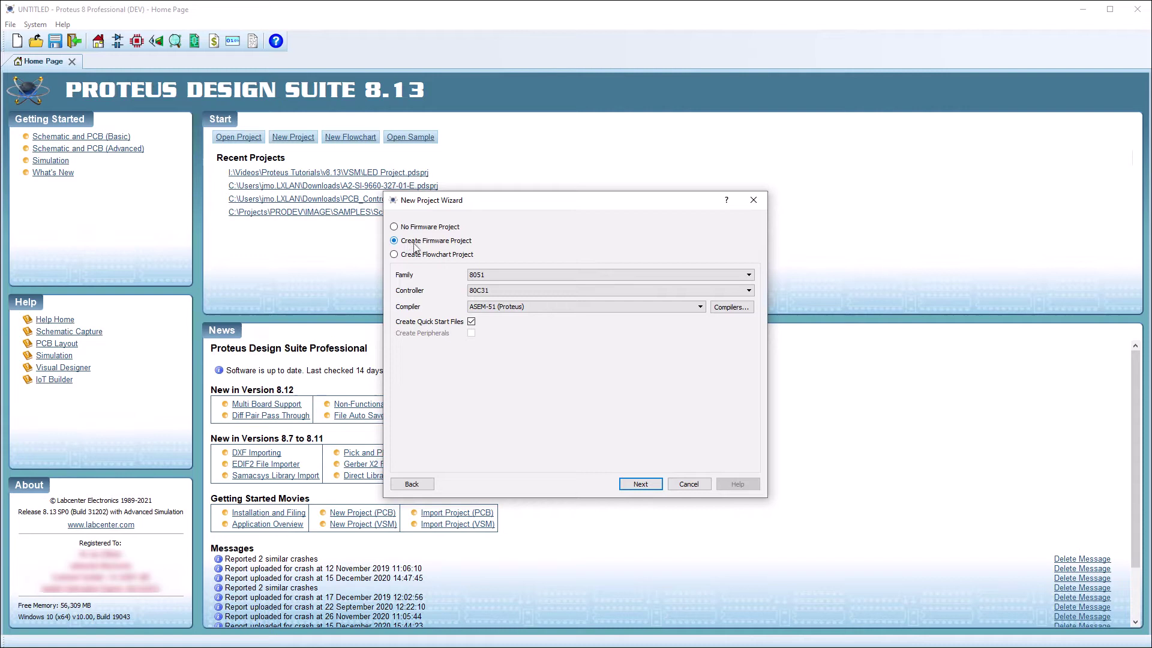
left_click(514, 275)
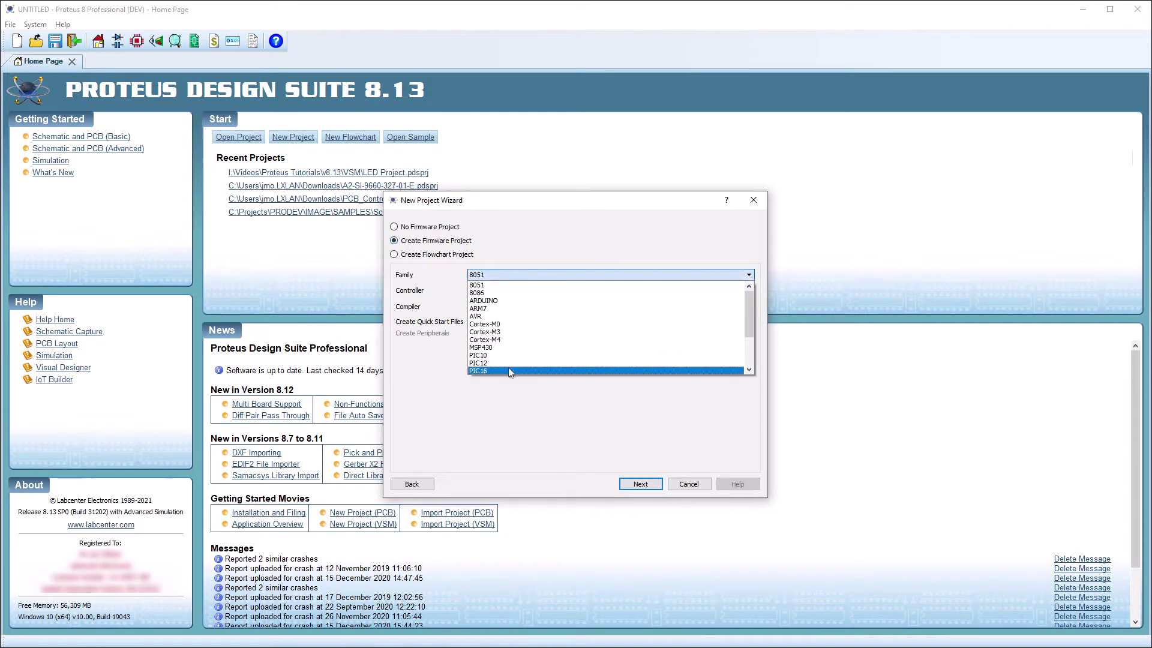
left_click(509, 371)
left_click(512, 292)
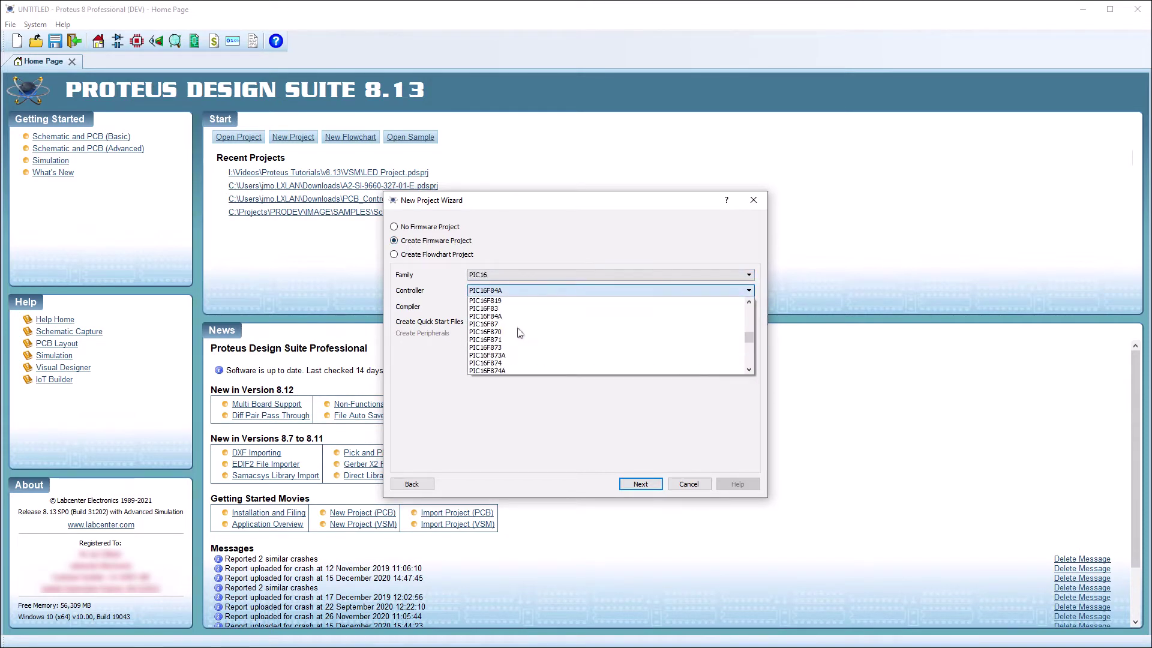
scroll(520, 333, "down", 5)
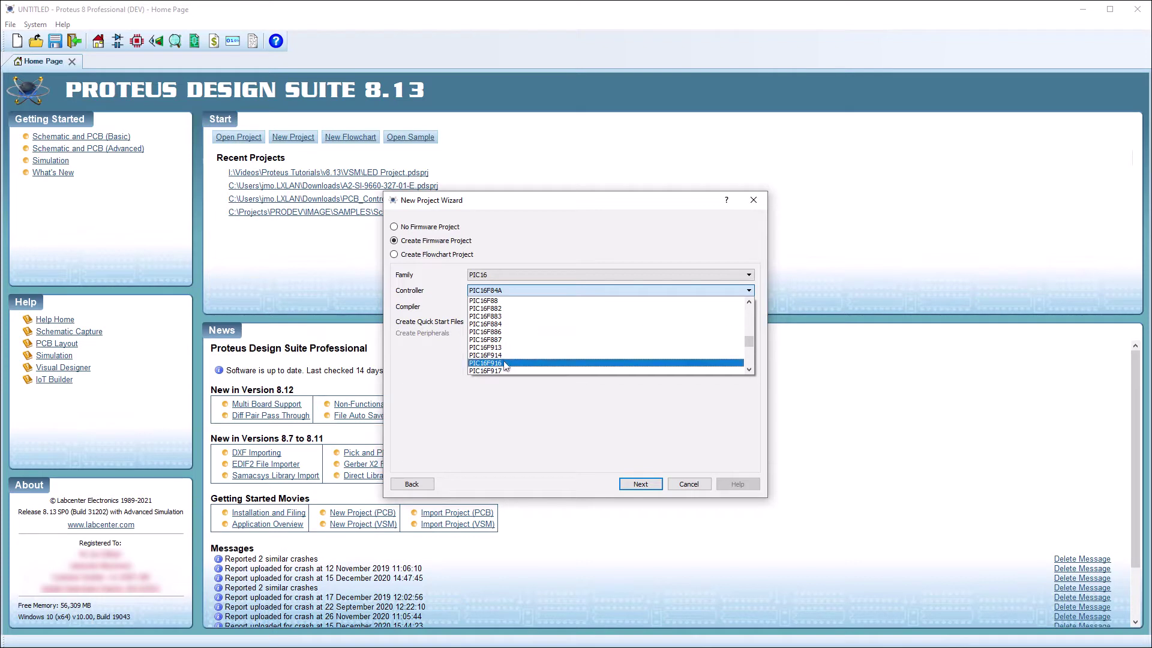
left_click(520, 363)
left_click(552, 307)
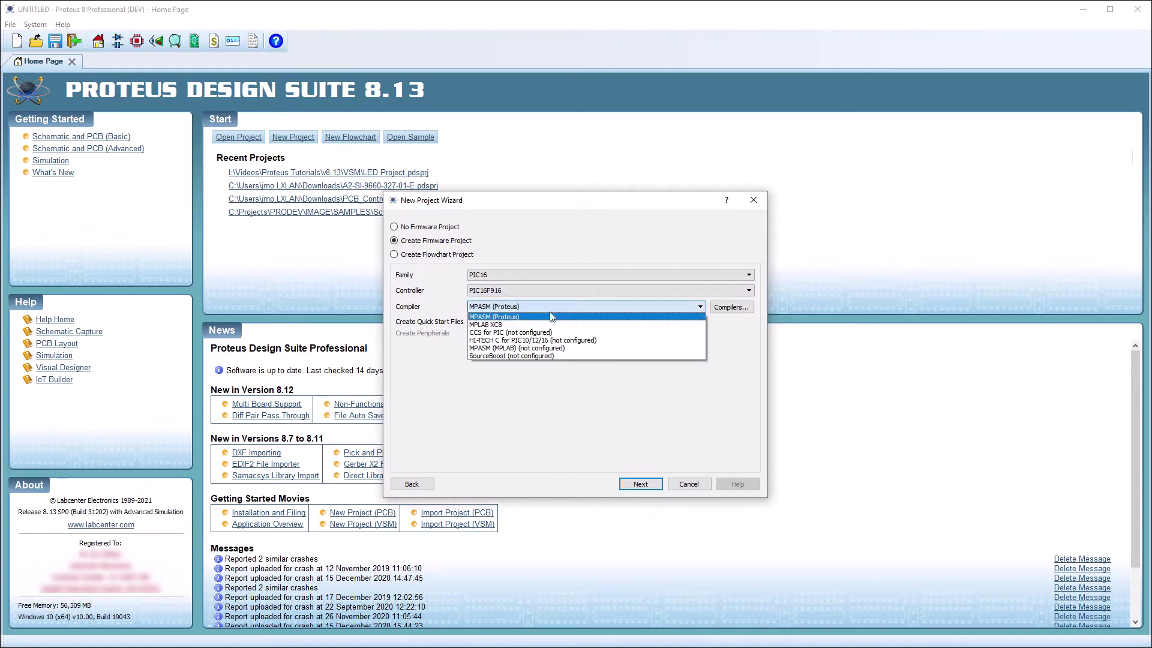
left_click(545, 323)
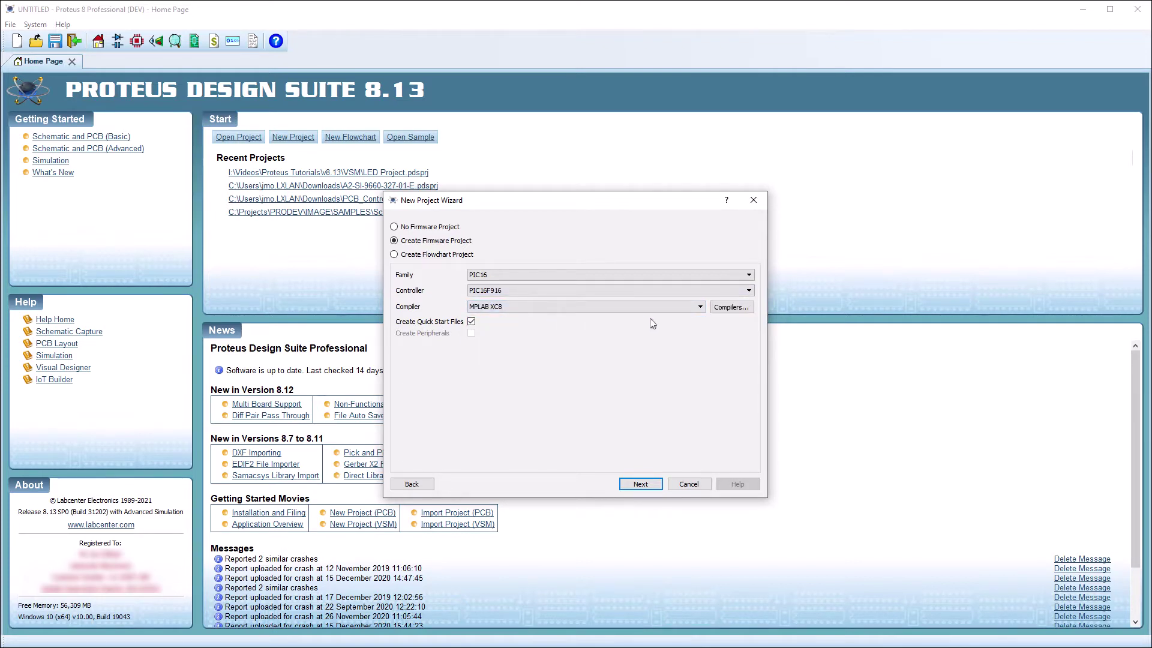
- Review the list of installed compilers and check the entry for MPLAB XC8
left_click(739, 308)
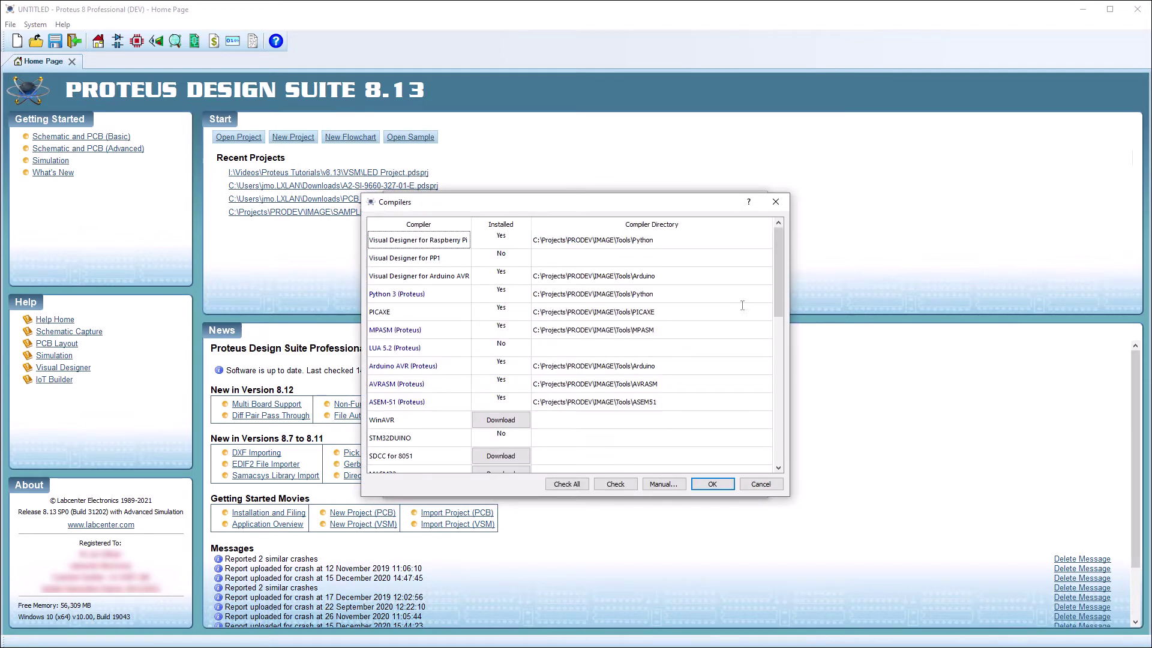
left_click_drag(776, 266, 786, 433)
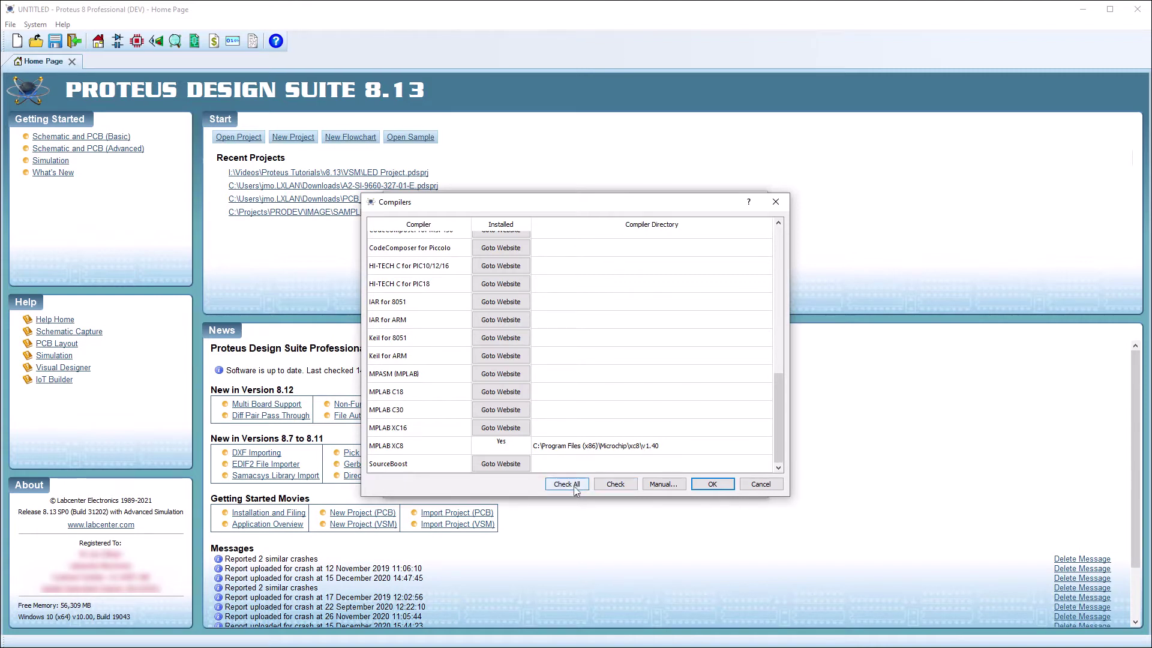
left_click(705, 485)
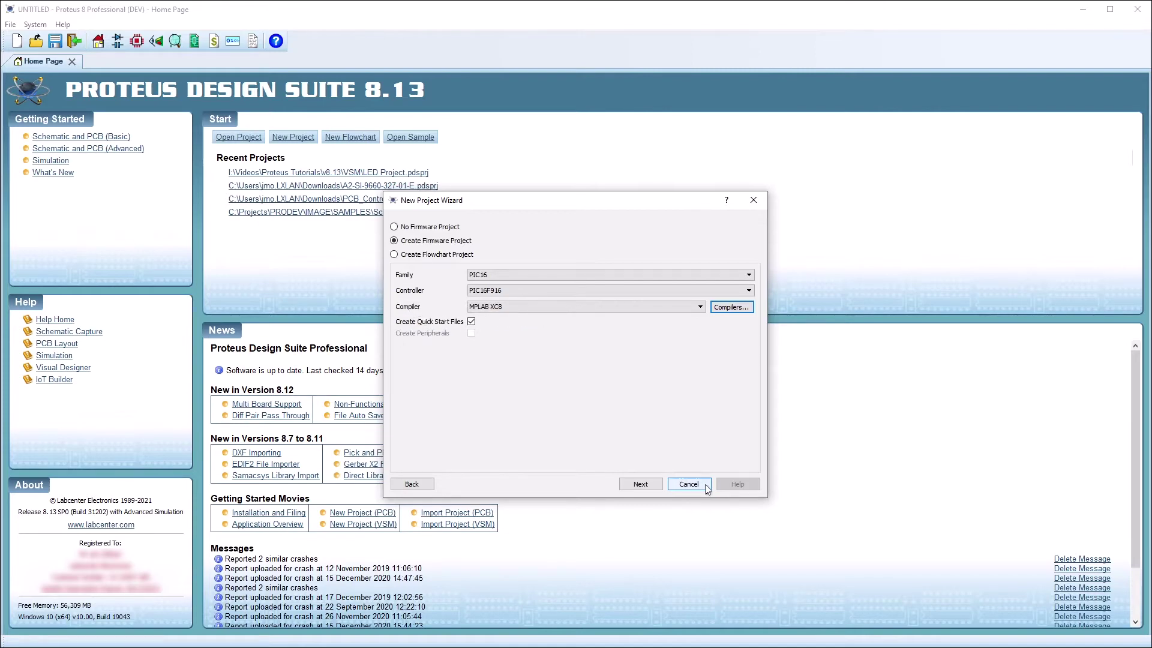
- Finish creating the project and switch to its schematic
left_click(641, 488)
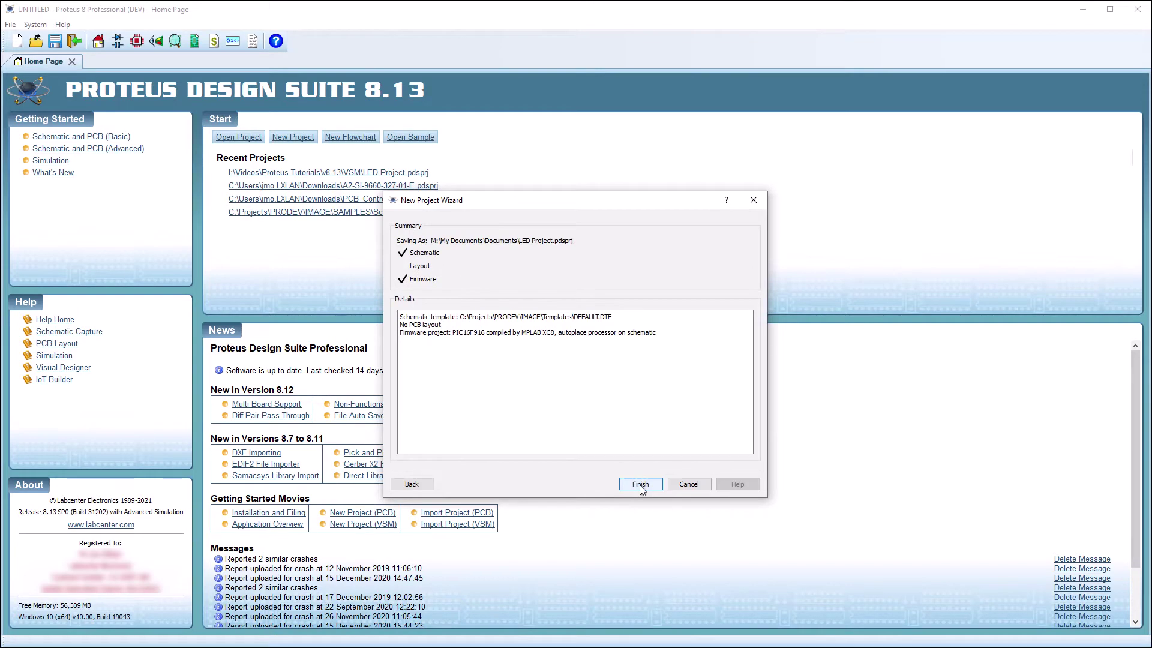
left_click(640, 484)
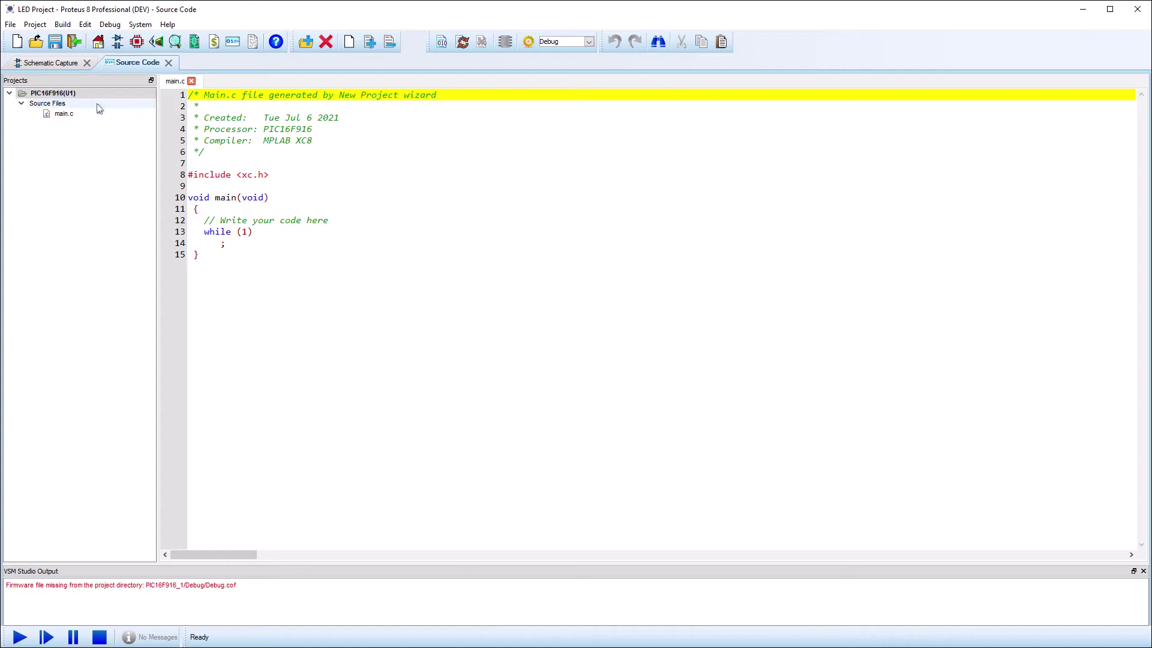
left_click(48, 63)
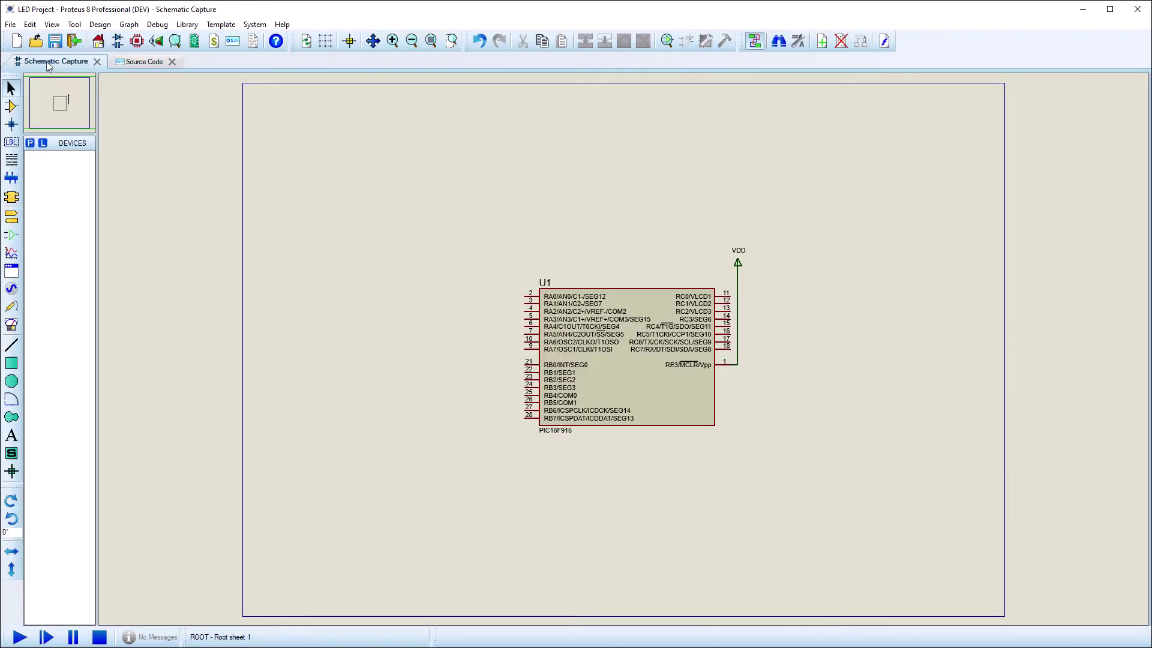
- Pick the LED-YELLOW device and the generic RES resistor from the component library
left_click(30, 144)
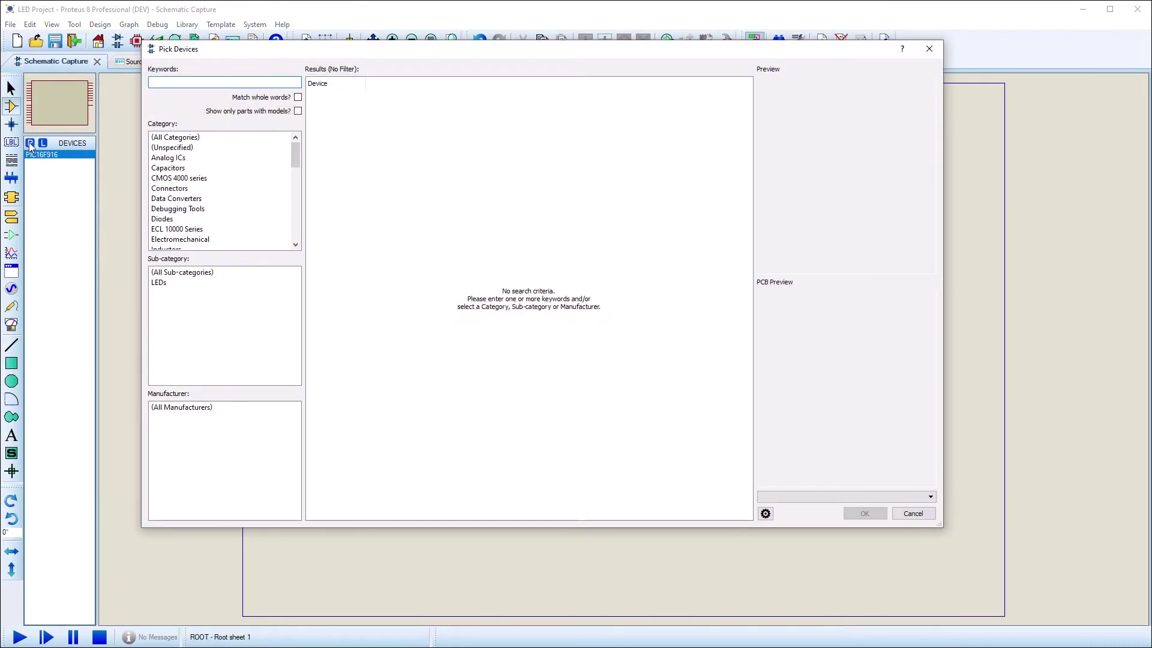
type("LED Yellow")
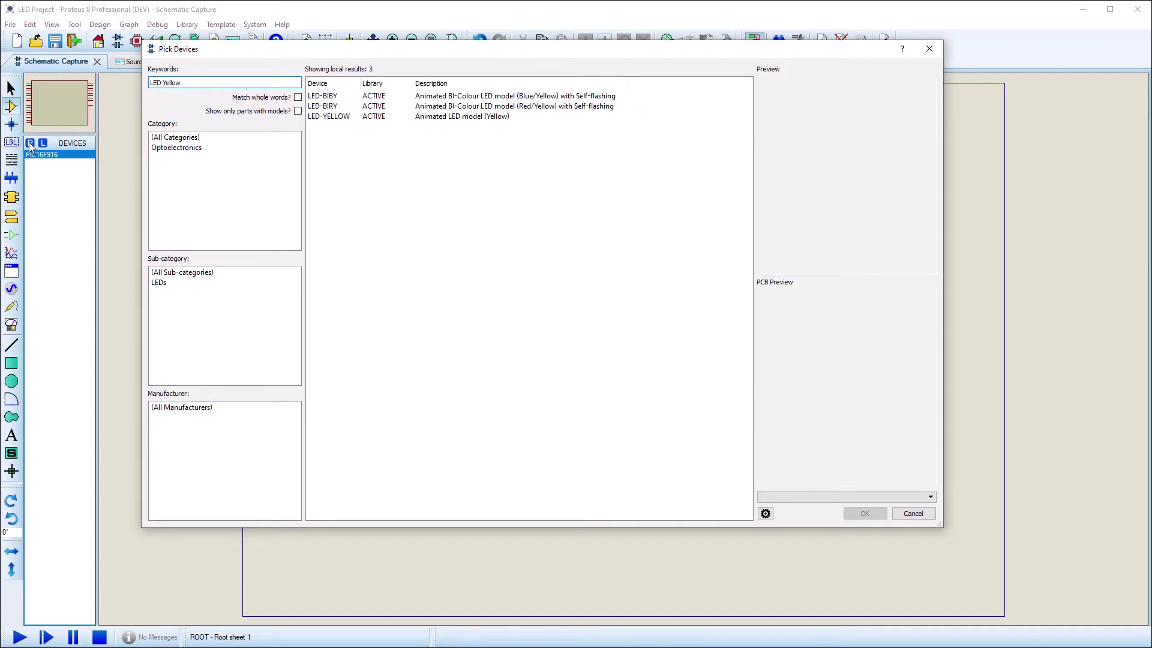
left_click(336, 117)
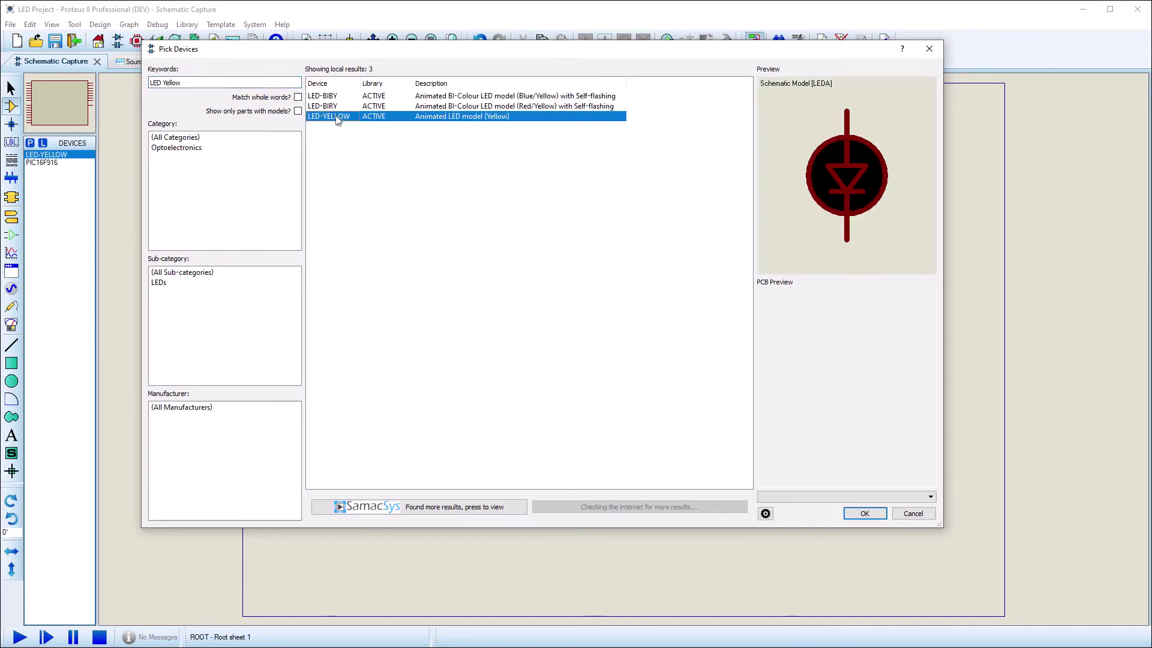
double_click(336, 117)
type("RES")
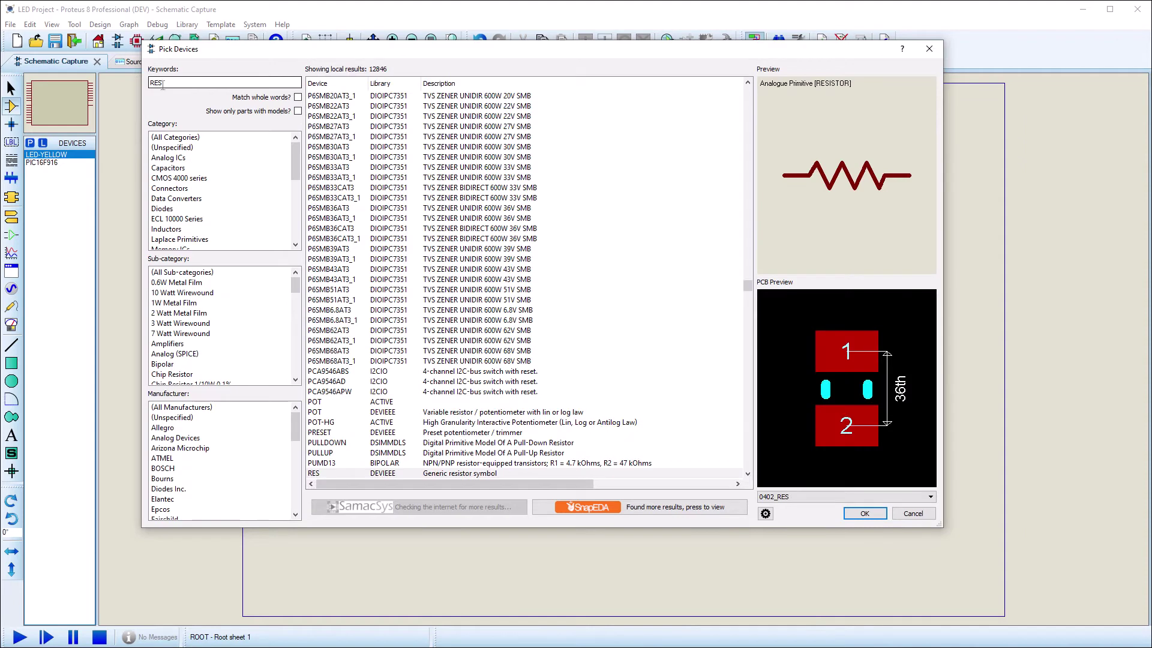
left_click(376, 473)
double_click(377, 476)
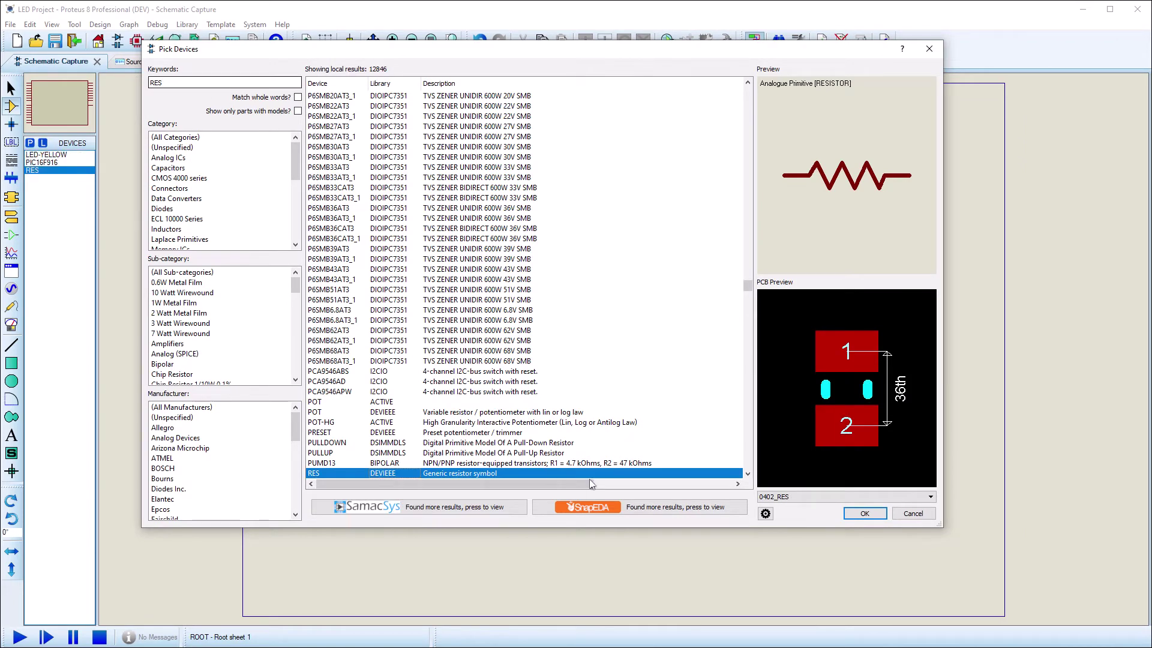
left_click(864, 513)
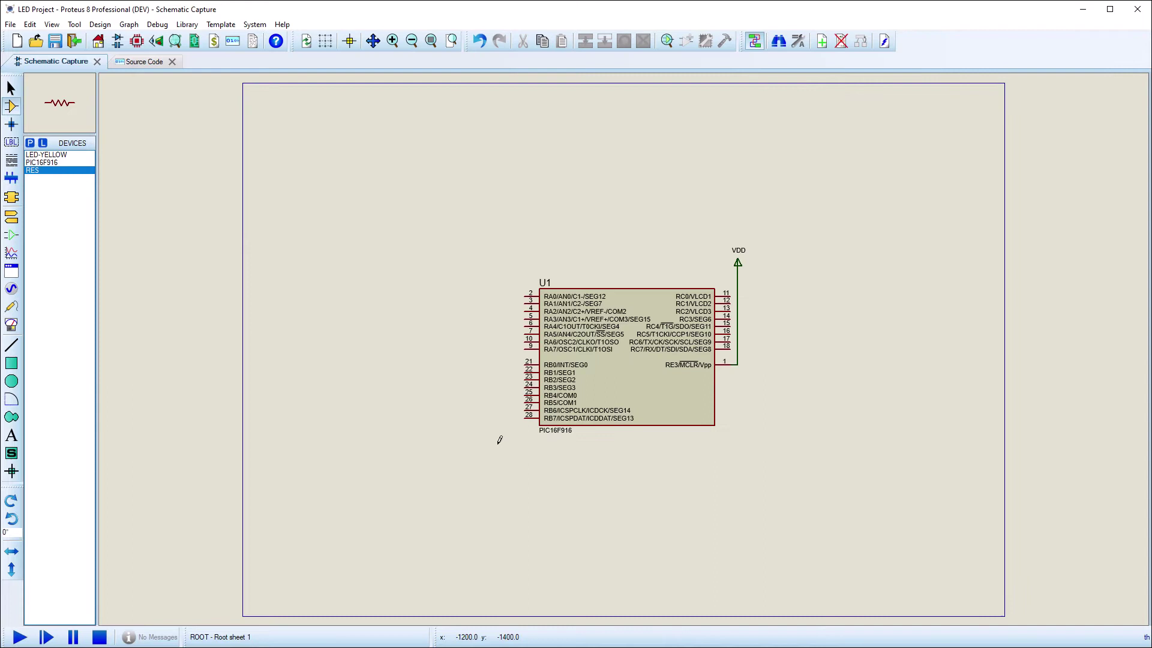
- Place the yellow LED to the left of the microcontroller, rotated 90° clockwise so it lies level with pin RA0
left_click(56, 155)
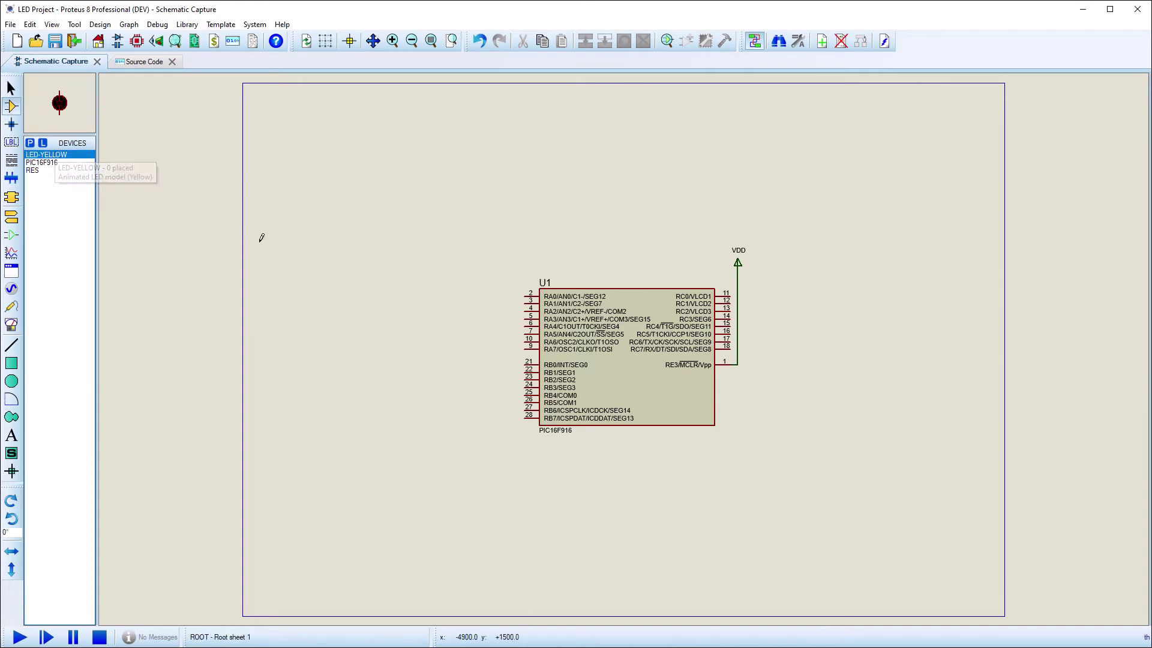
left_click(381, 293)
key("KP_Subtract")
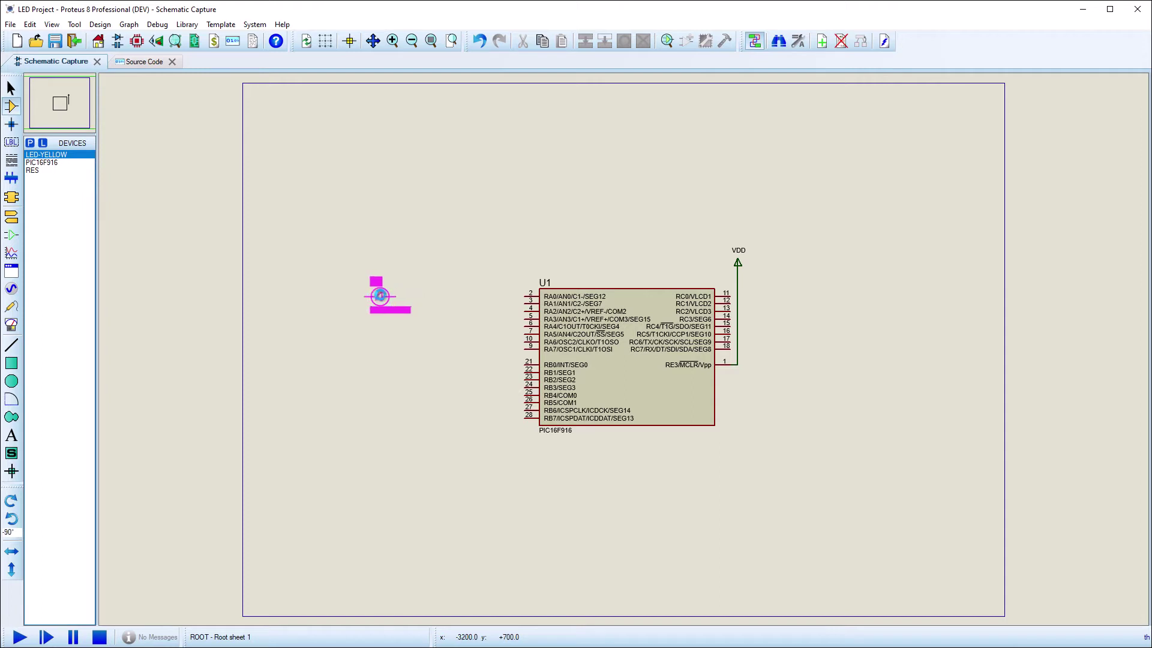
left_click(386, 296)
- Place a horizontal resistor between the LED and the microcontroller, in line with pin RA0
left_click(30, 171)
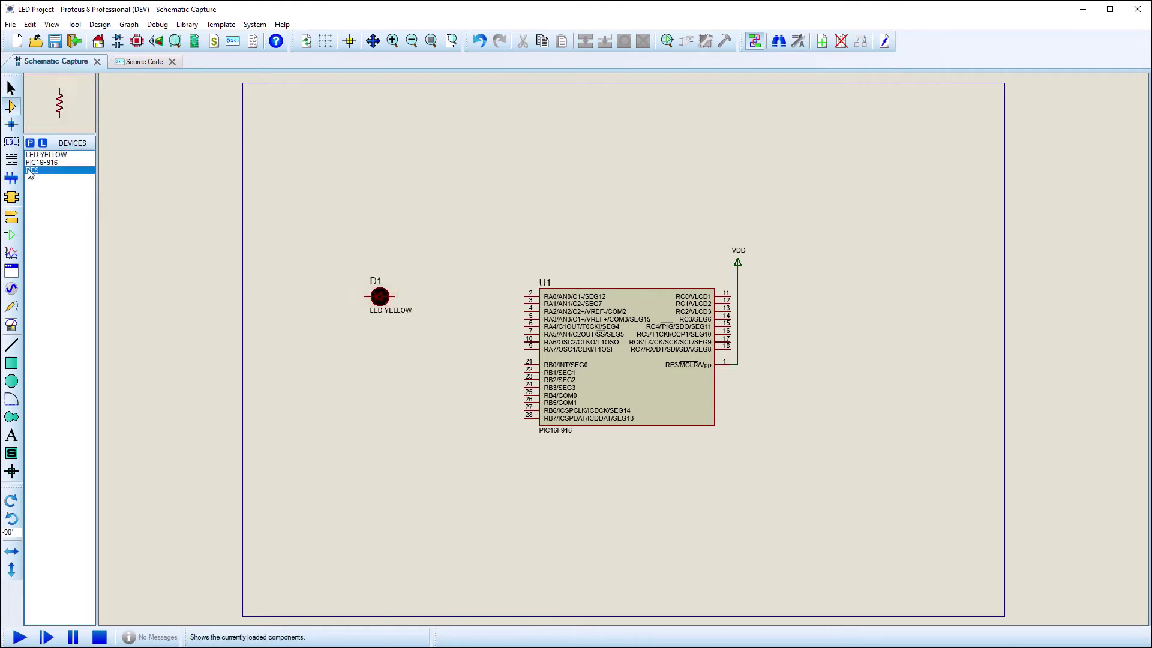
left_click(453, 289)
key("KP_Subtract")
left_click(457, 285)
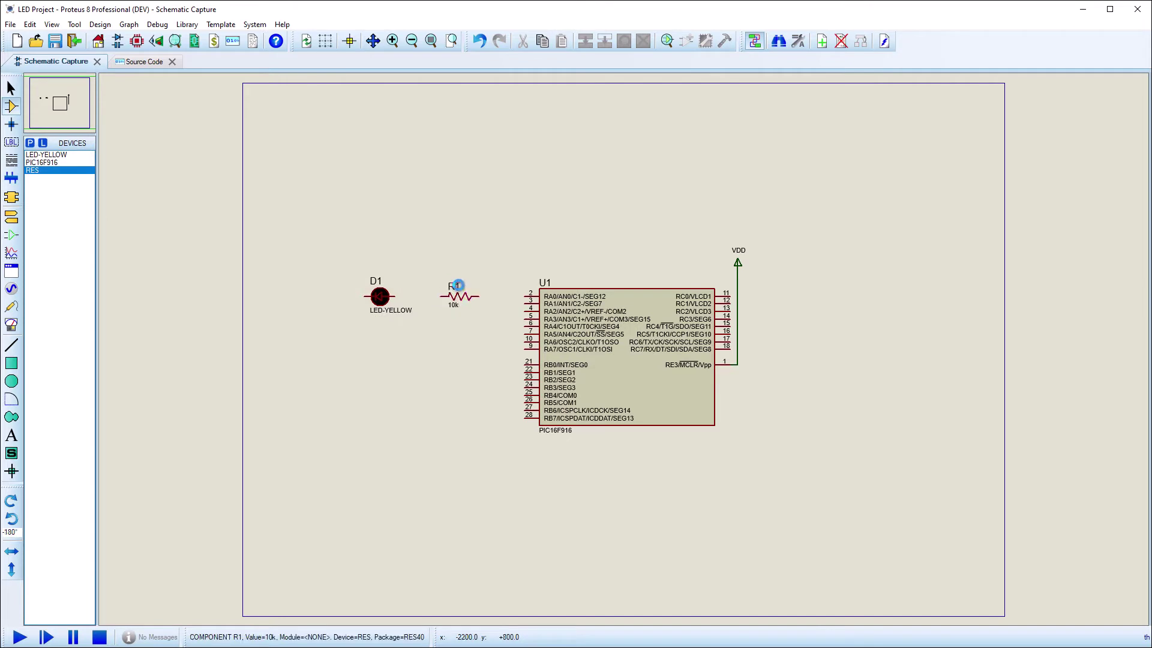
- Wire the resistor's right end to pin RA0 of the microcontroller and its left end to the LED
left_click(476, 296)
left_click(528, 293)
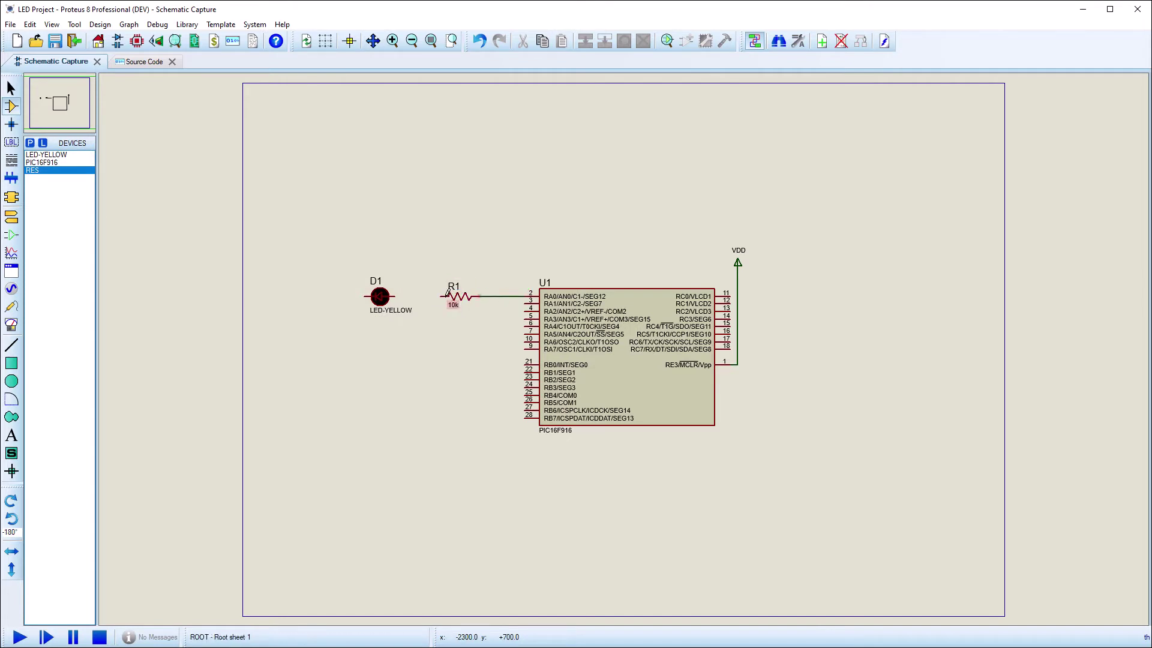
left_click(441, 296)
left_click(397, 296)
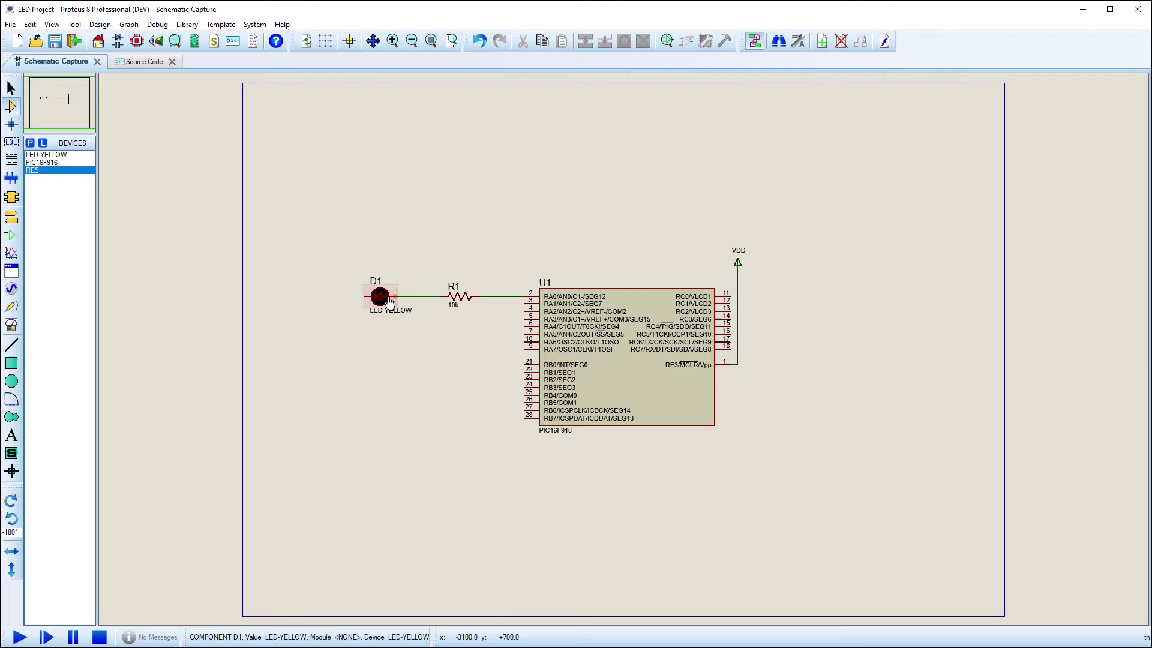
- Place a ground terminal below and left of the LED and wire it to the LED's free end
left_click(10, 219)
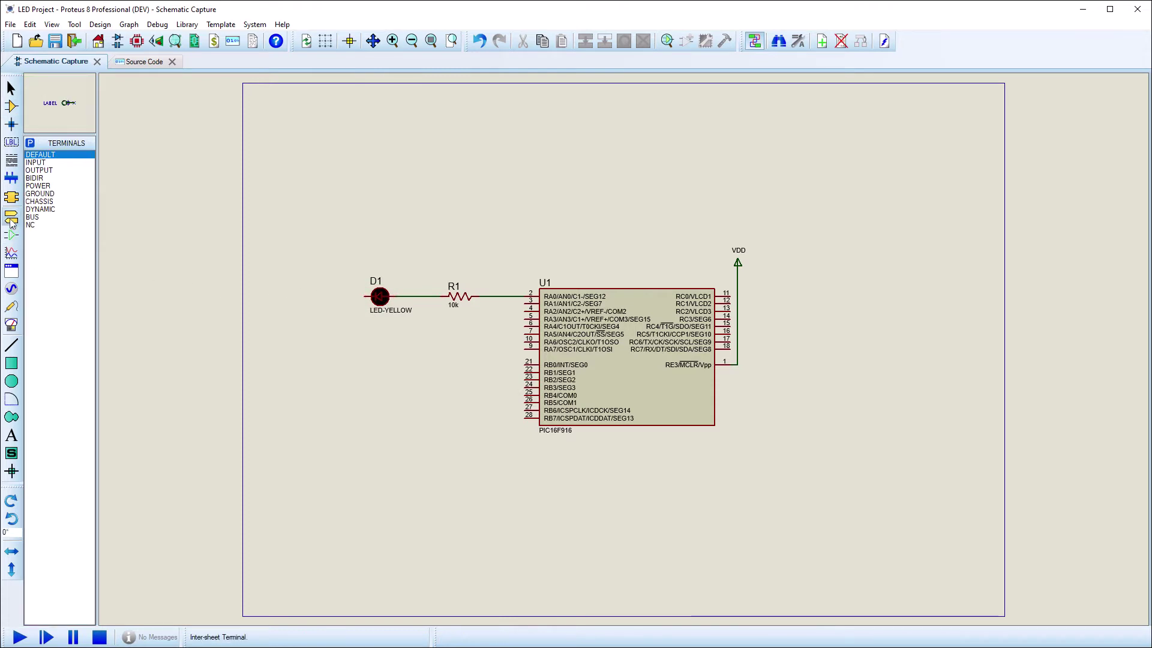
left_click(43, 194)
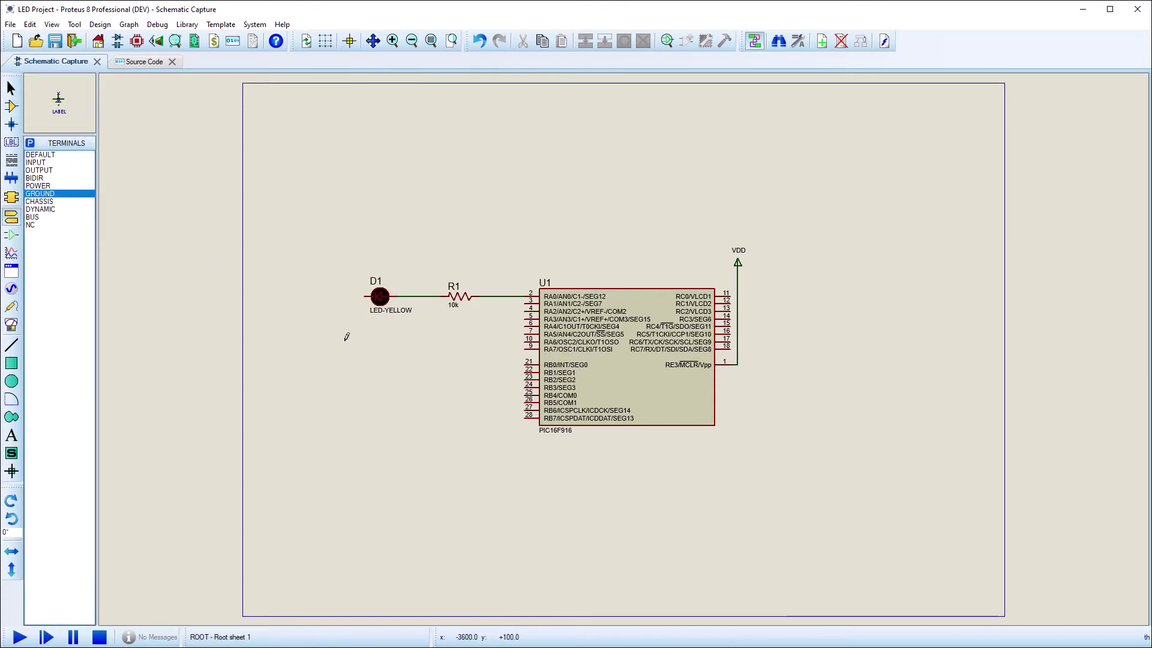
left_click(334, 379)
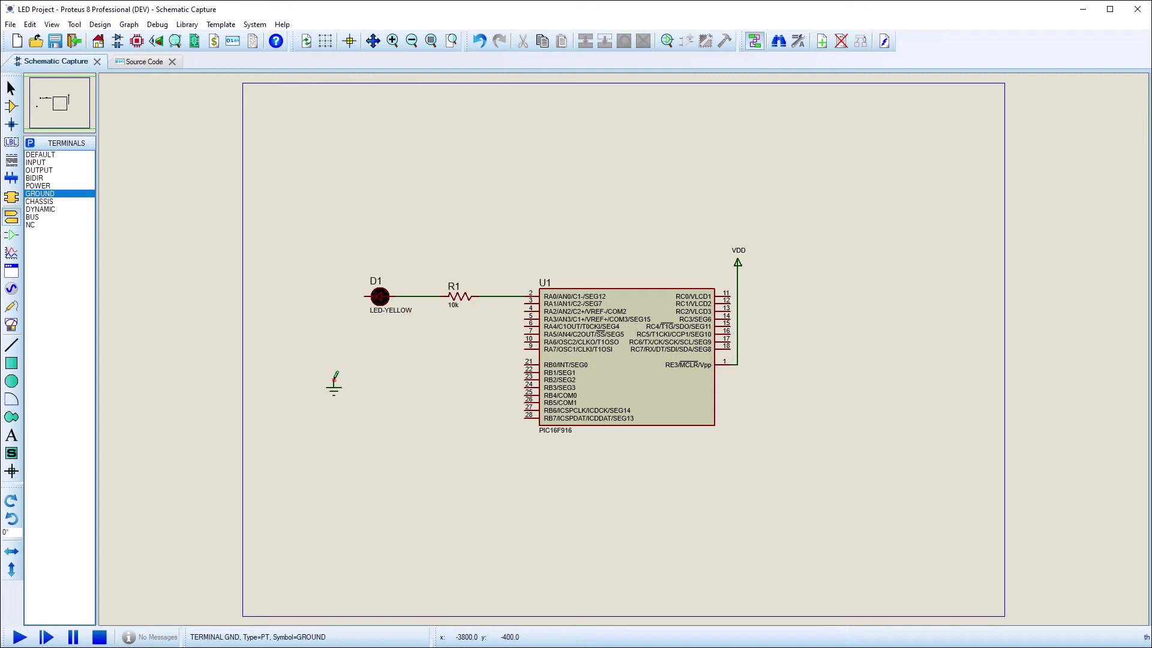
left_click(335, 378)
left_click(366, 296)
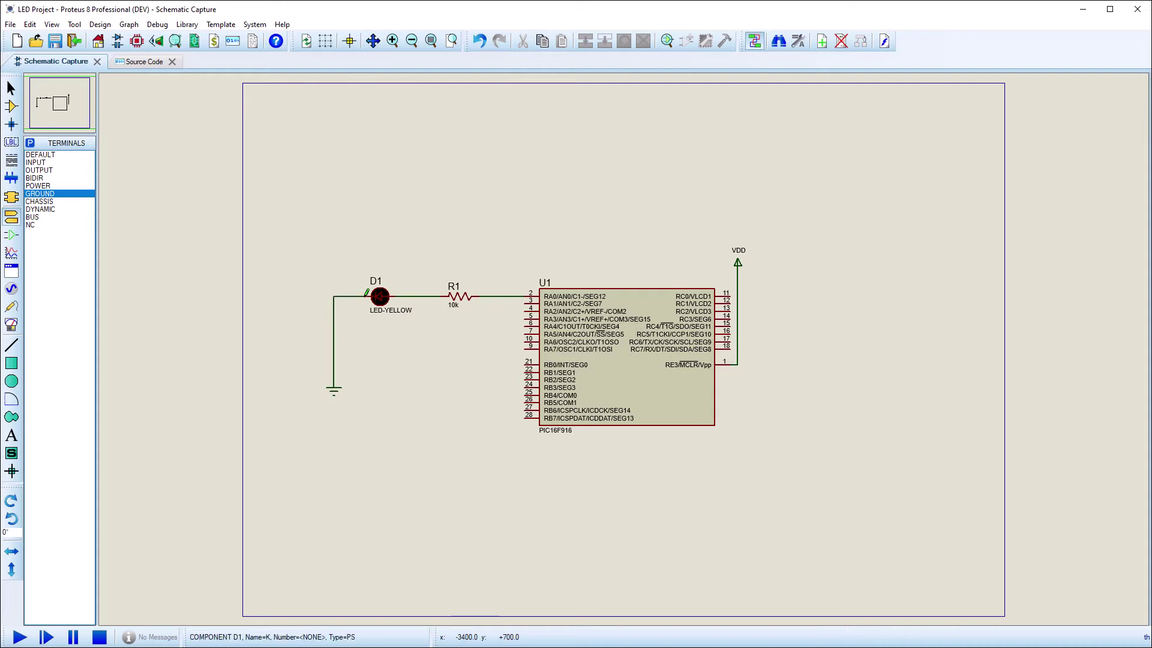
- Set resistor R1's resistance to 470 and its model type to DIGITAL
right_click(463, 291)
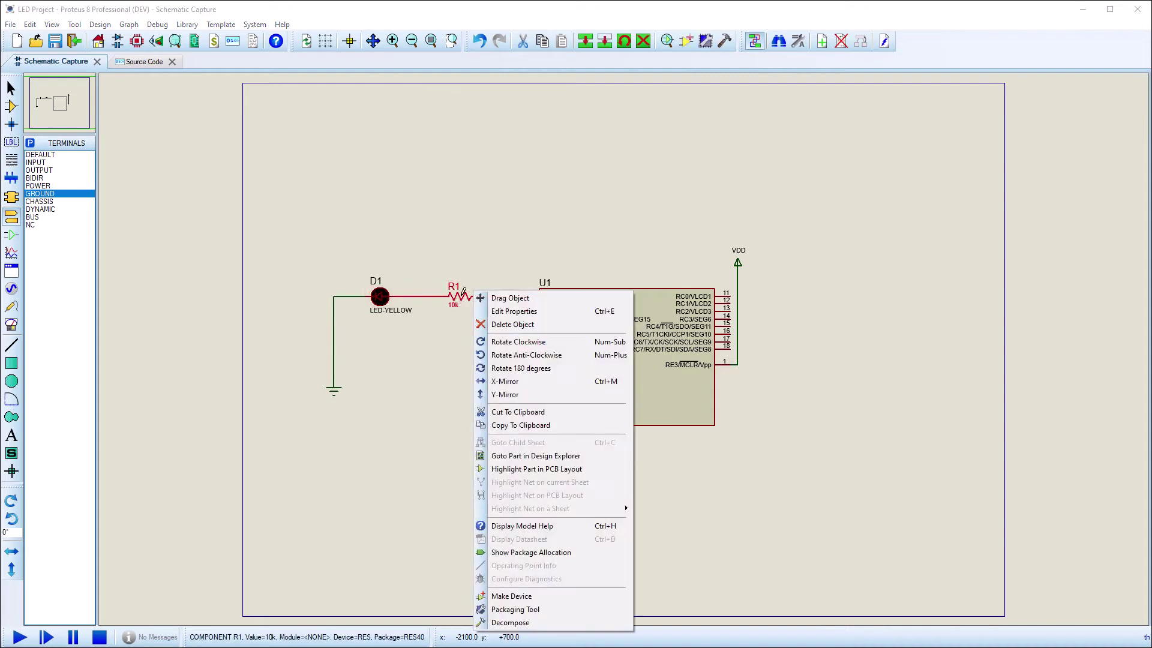
left_click(485, 311)
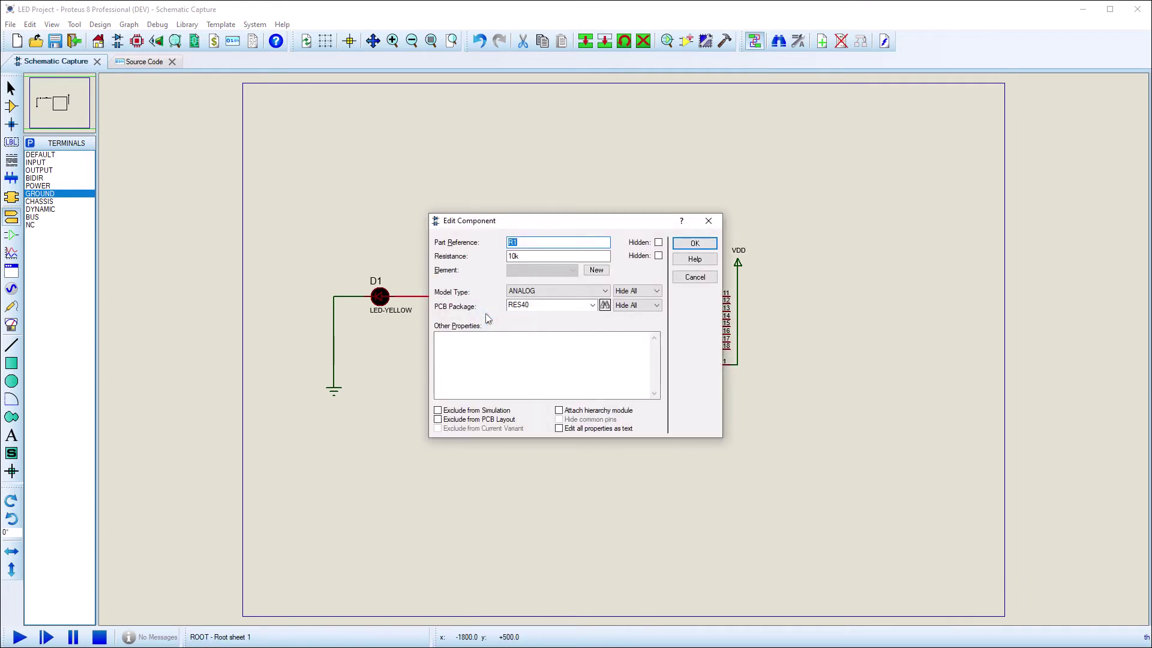
key("Tab")
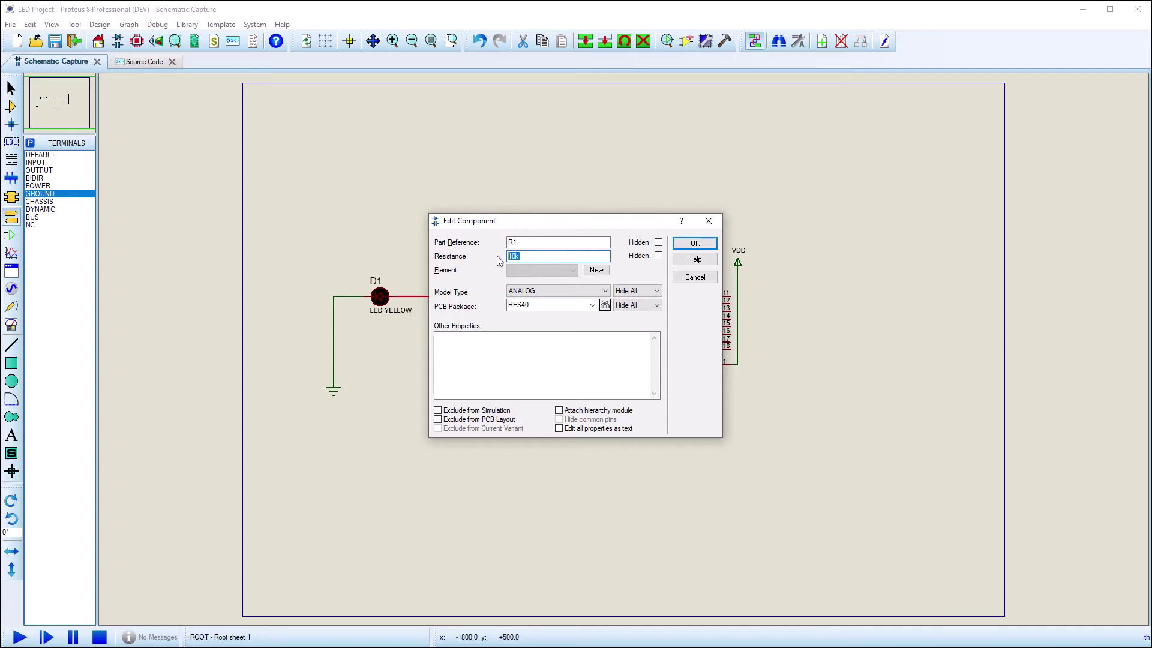
type("470")
left_click(545, 291)
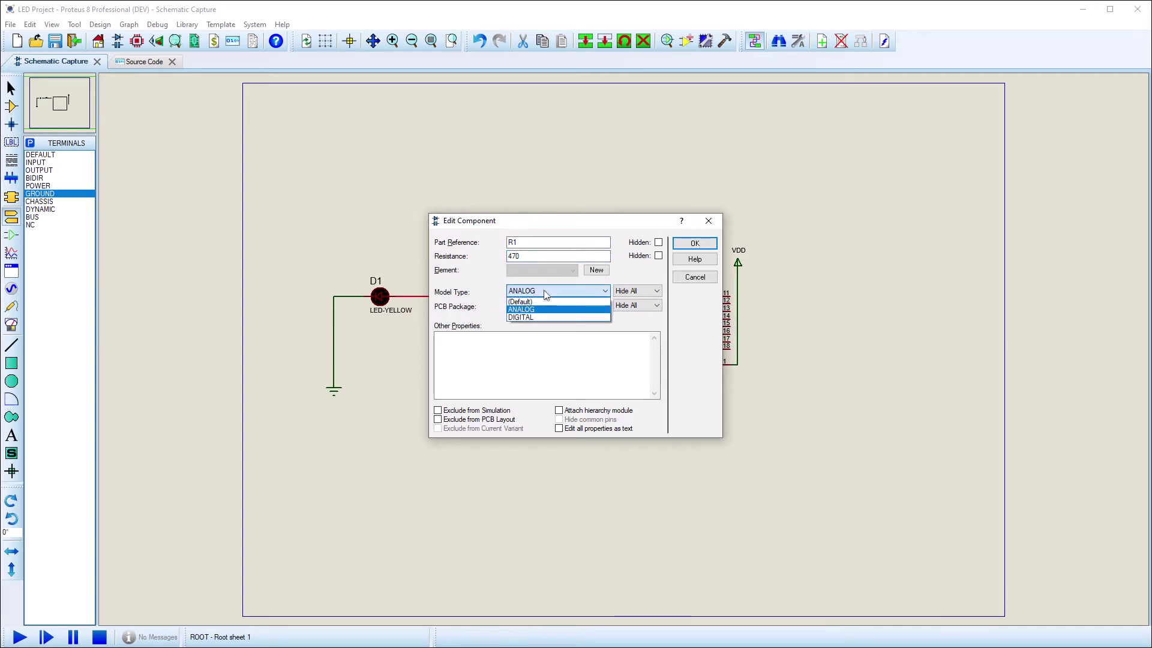
left_click(534, 318)
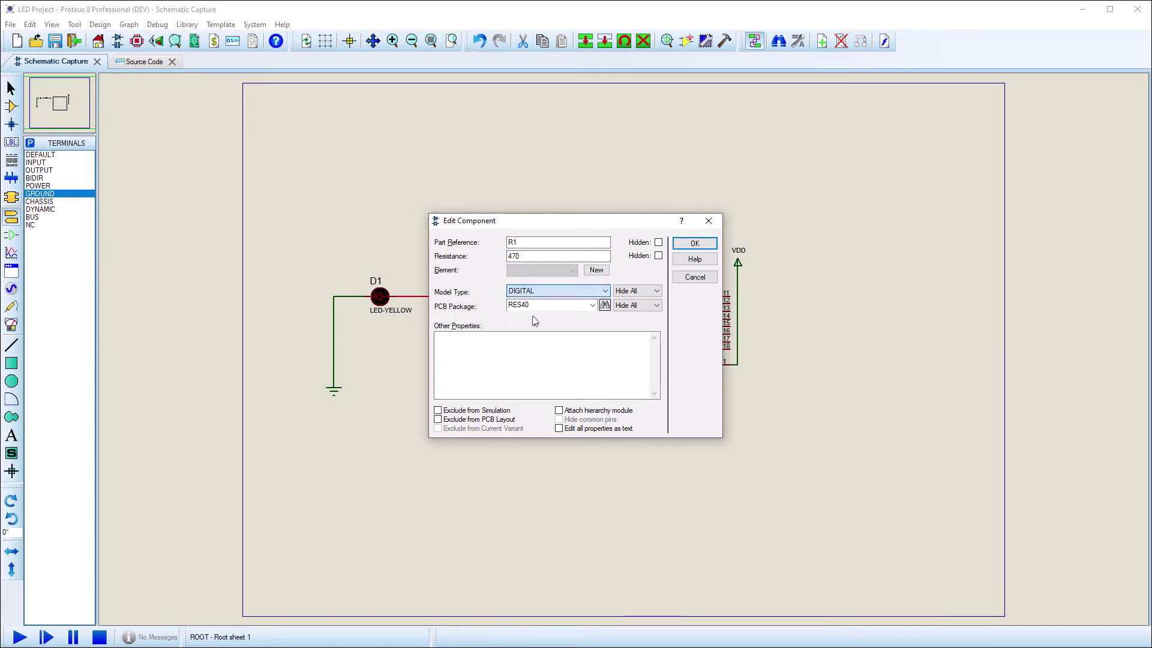
left_click(685, 245)
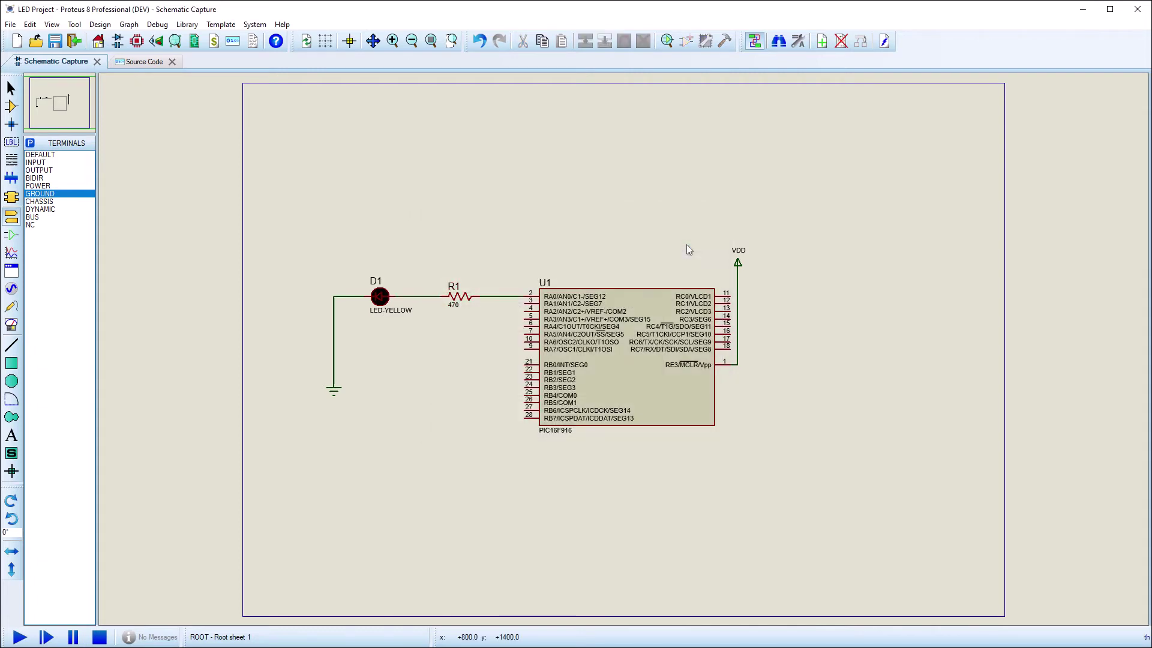
- In main.c, add the line "#pragma config WDTE=OFF" directly below the xc.h include
left_click(139, 63)
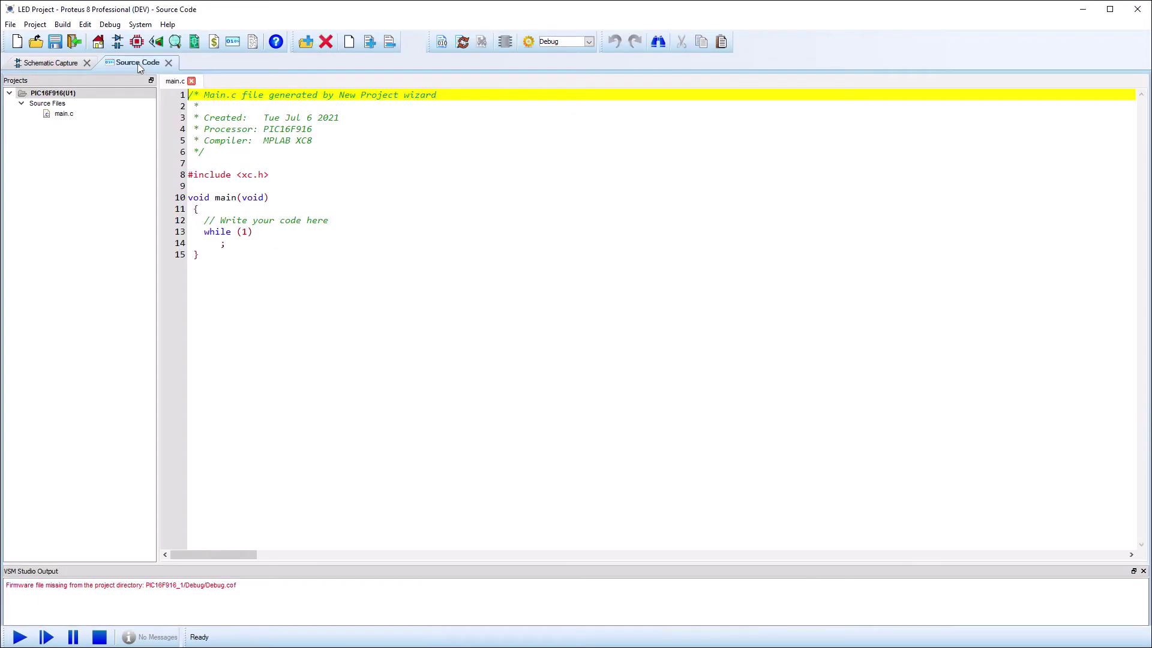
left_click(276, 178)
key("Return")
type("#")
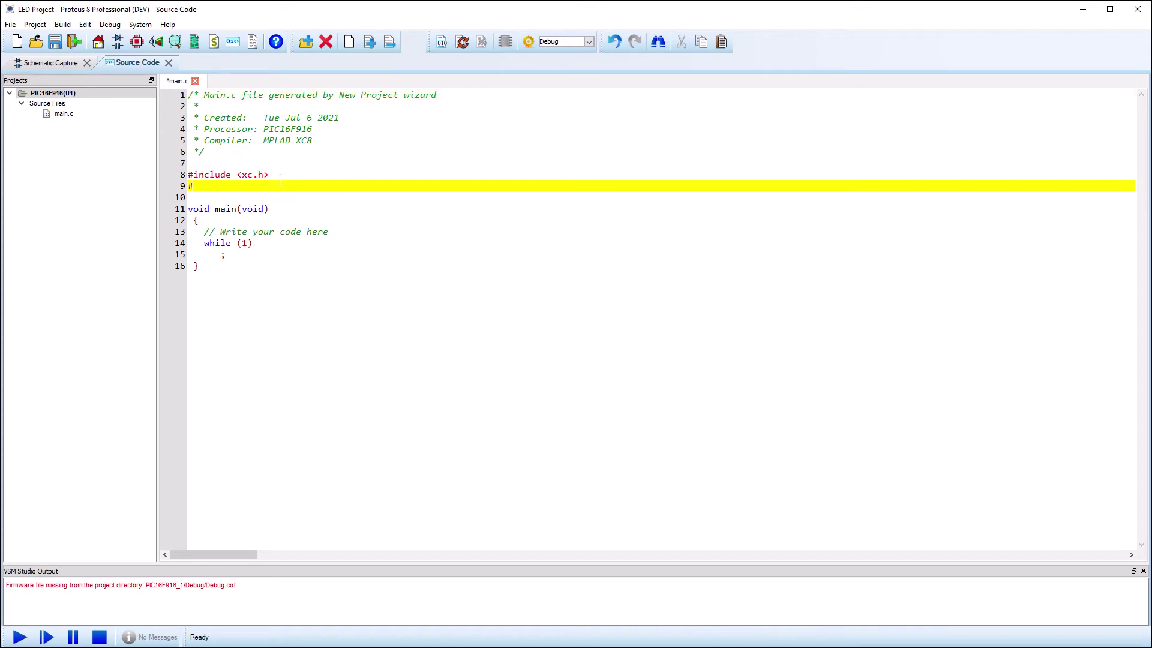
type("pragma config WDTE=")
- Change the placeholder comment inside main() to "// Ports."
key("Down")
key("Down")
key("Down")
key("Down")
key("End")
key("ctrl+shift+Left")
key("ctrl+shift+Left")
key("ctrl+shift+Left")
key("ctrl+shift+Left")
type("Ports.")
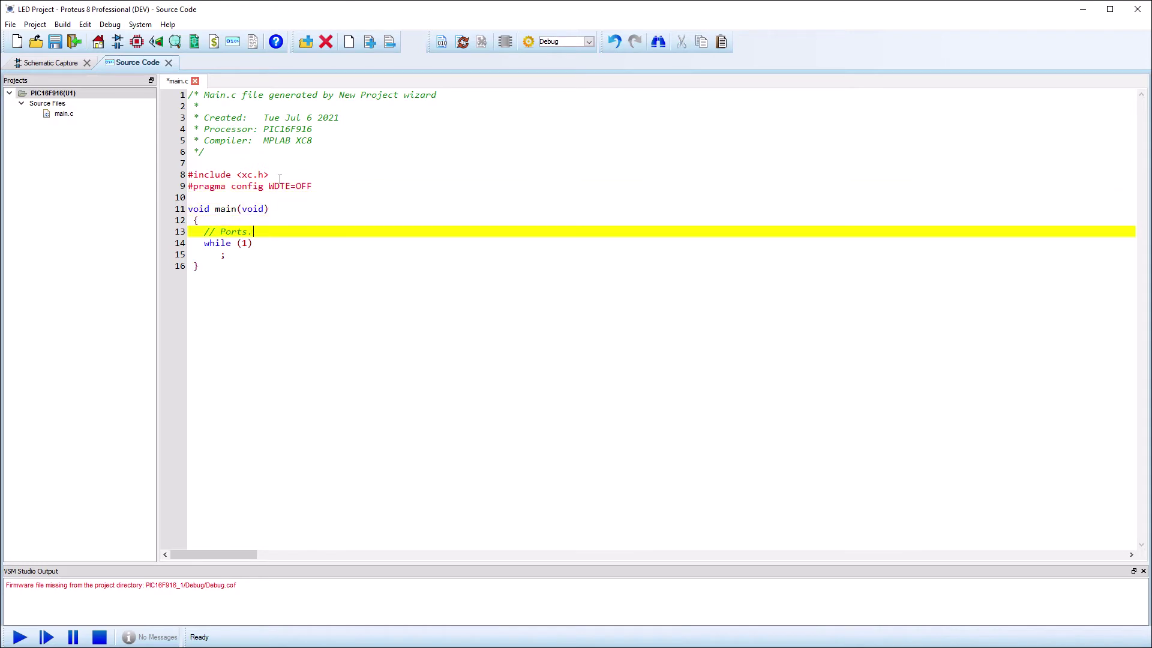
- Replace the empty while loop in main() with the statements "TRISA=0;" and "PORTA=0x01;"
key("Down")
key("shift+Home")
type("TRI")
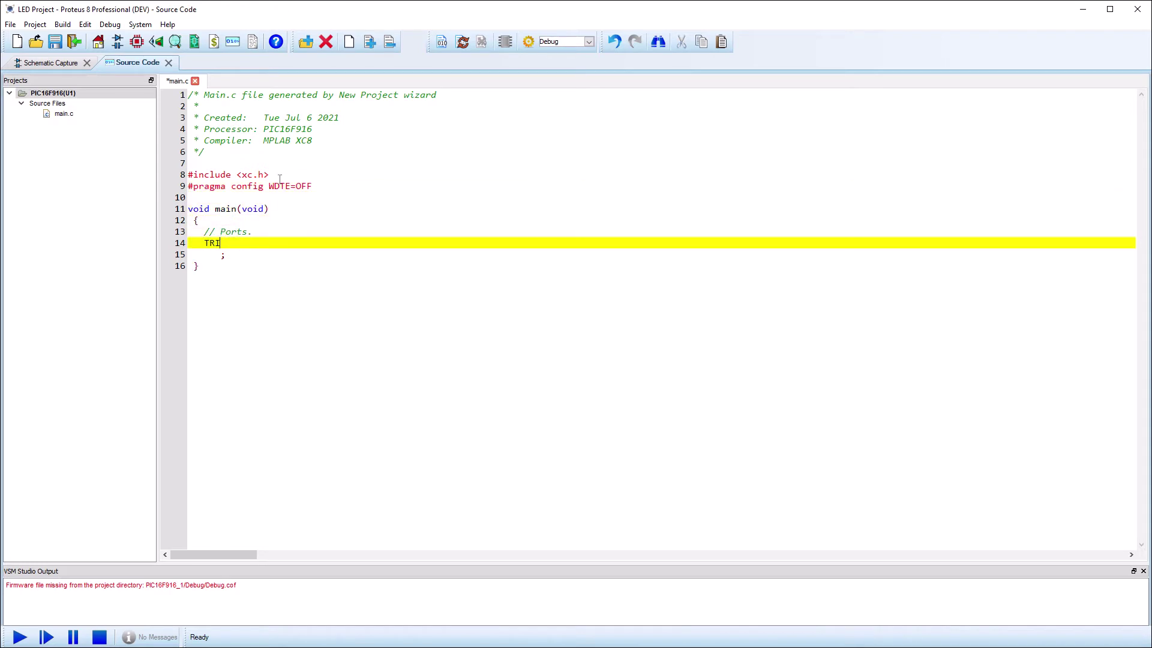
type("SA=0;")
key("Down")
key("Left")
key("BackSpace")
key("BackSpace")
key("BackSpace")
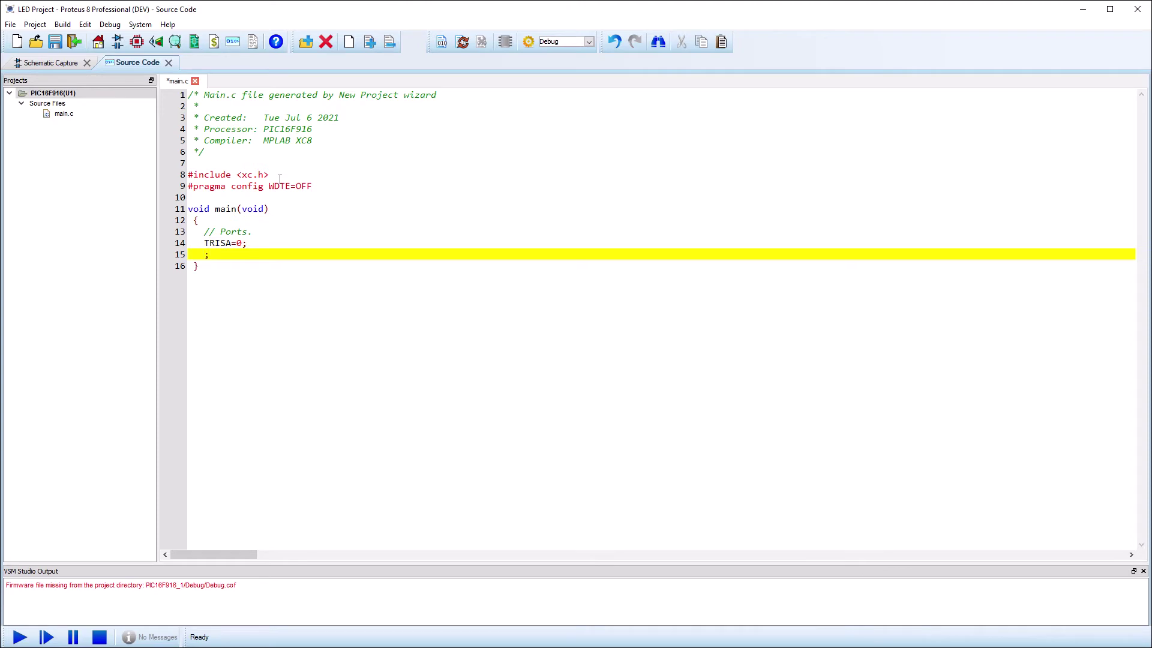
type("PORTA=0x01")
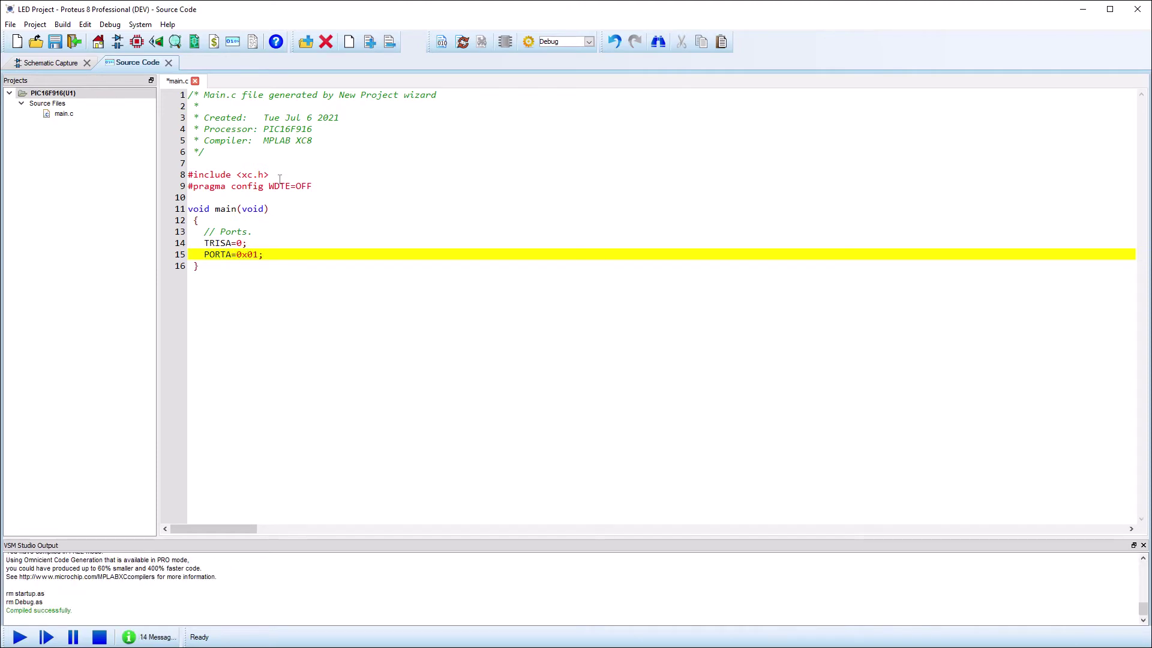
- Build the project and test the single-LED circuit with a short simulation run
left_click(63, 24)
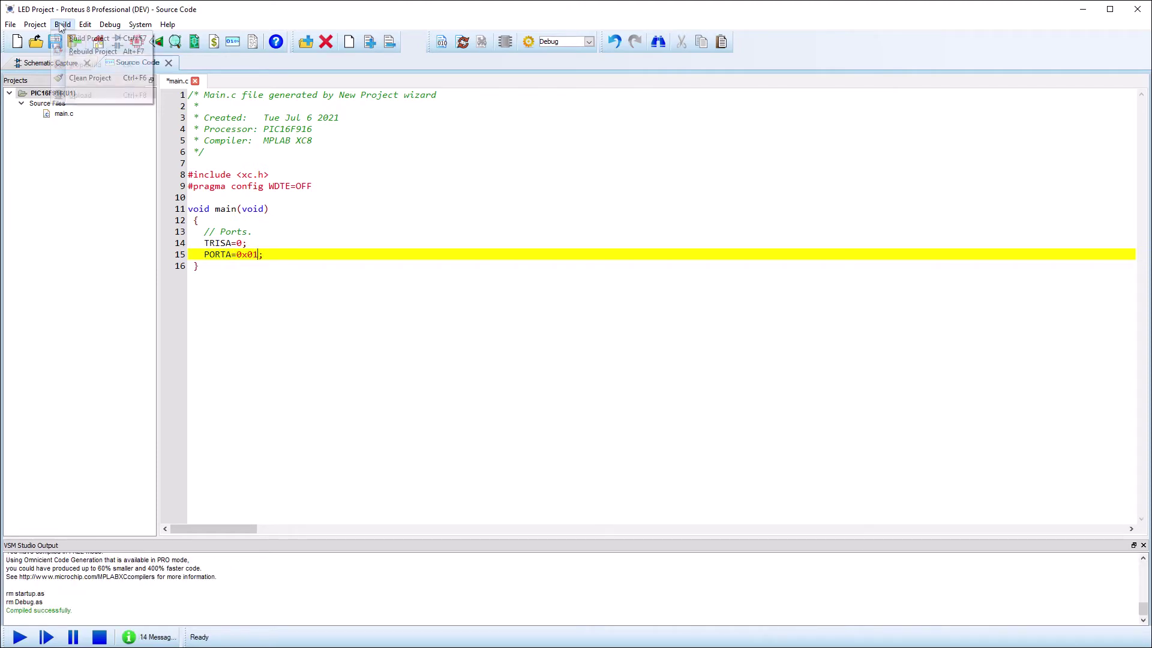
left_click(70, 39)
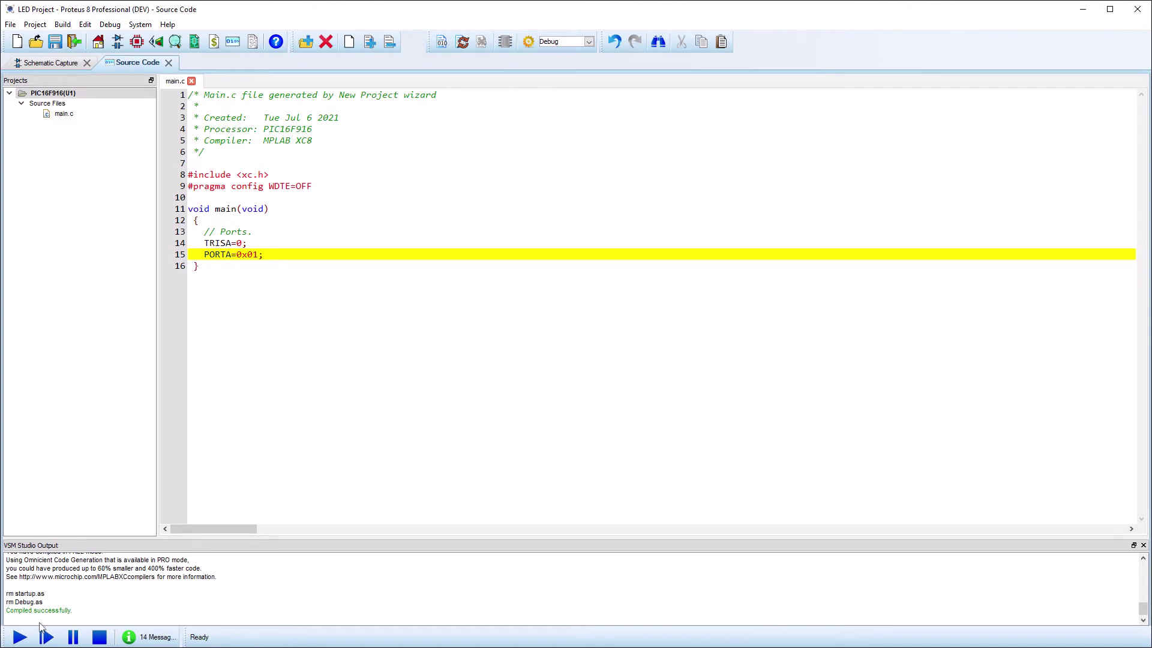
left_click(18, 639)
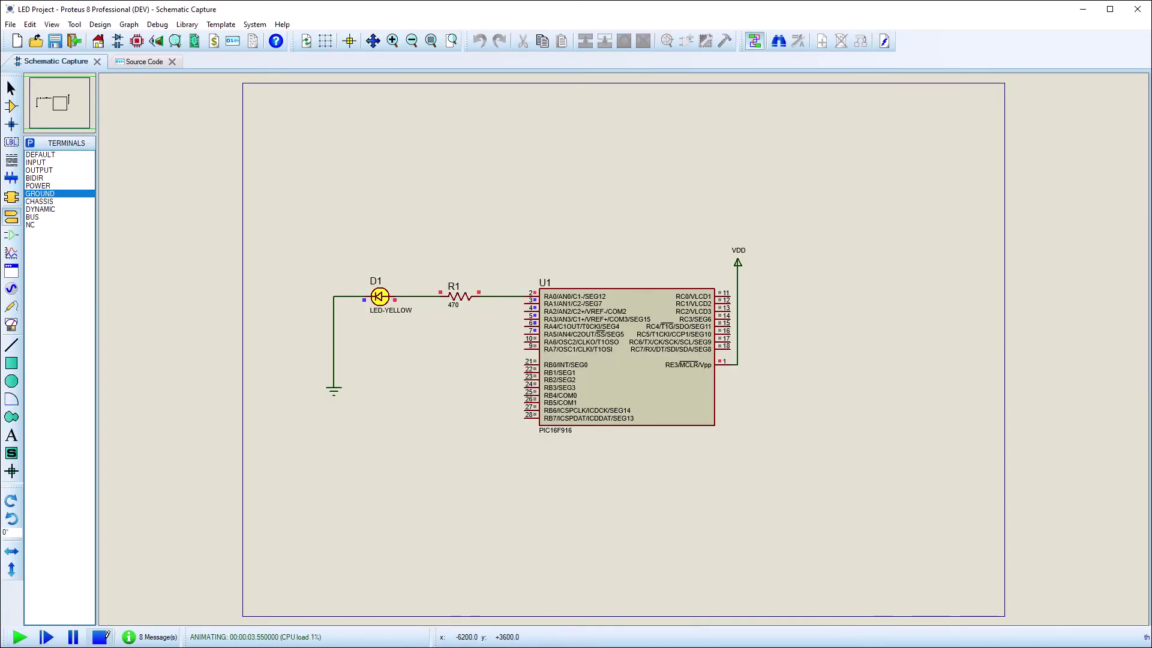
left_click(101, 637)
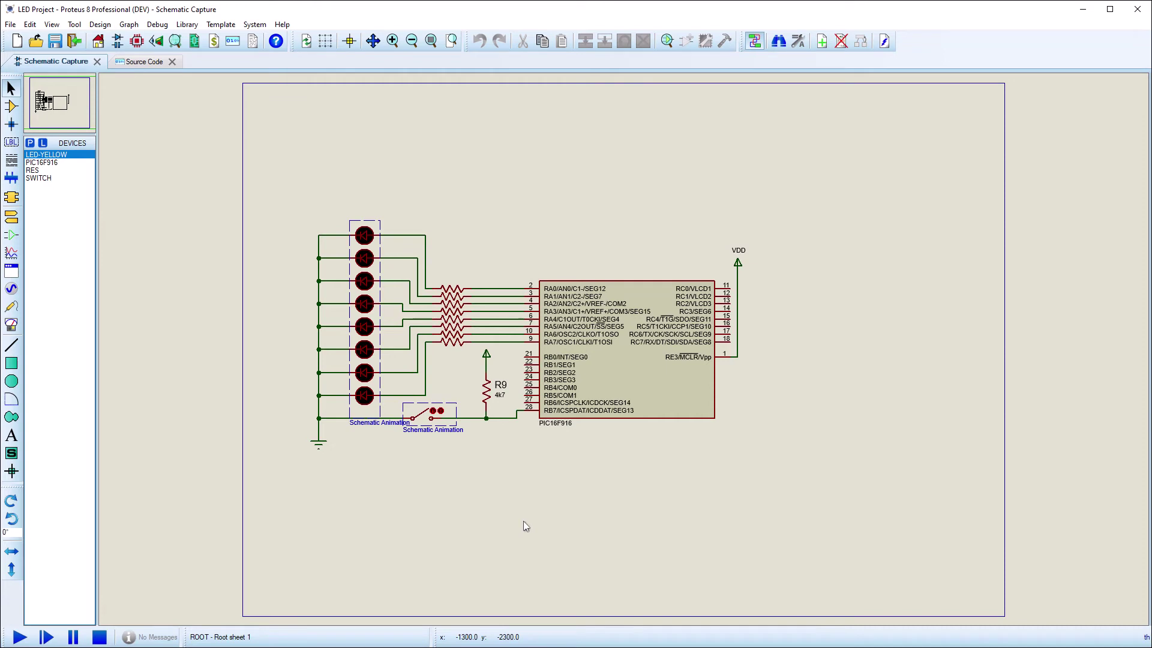
- Replace the code from the pragma line to the end of main.c with the copied LED-cycling interrupt program and build the project
left_click(154, 62)
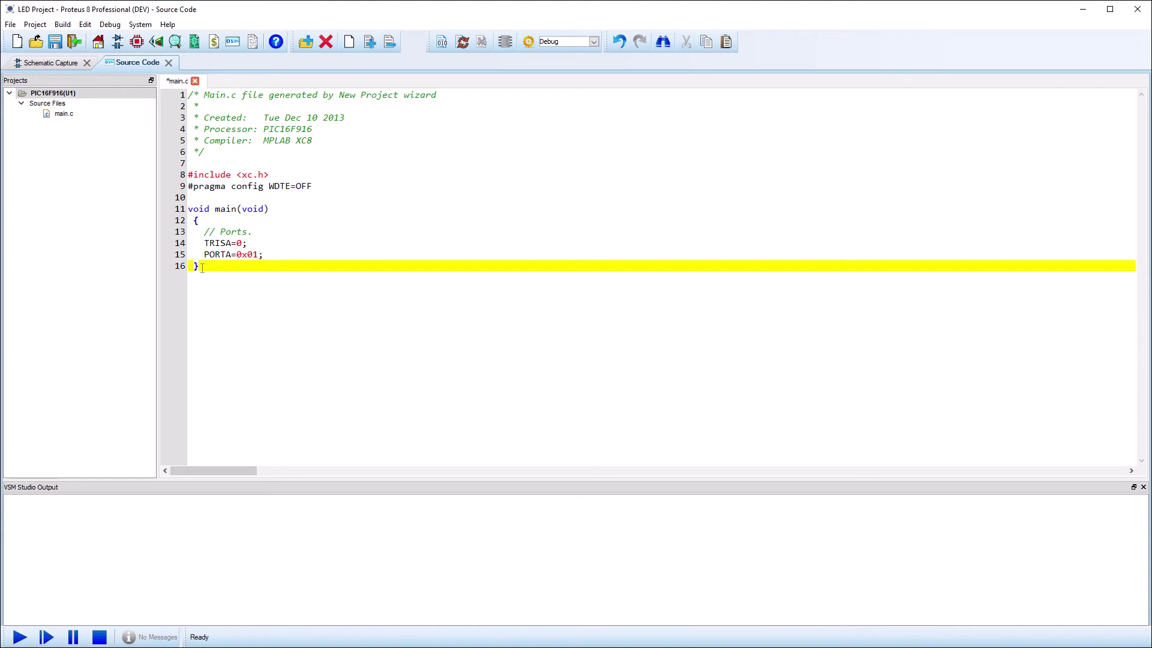
left_click_drag(203, 269, 187, 174)
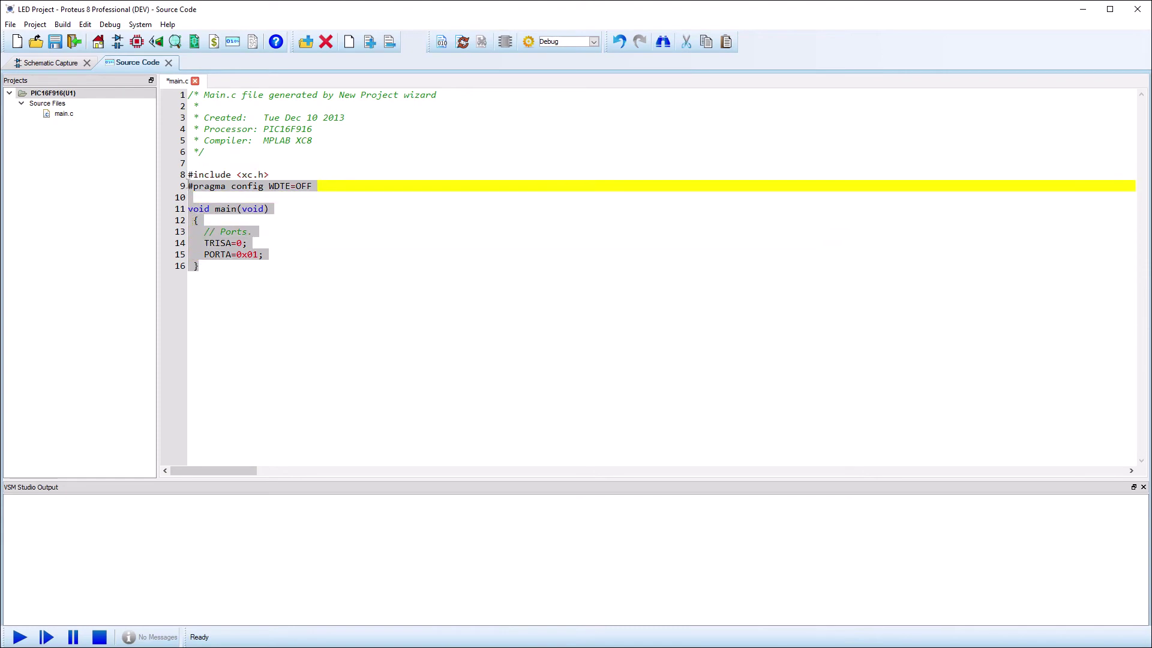
key("ctrl+v")
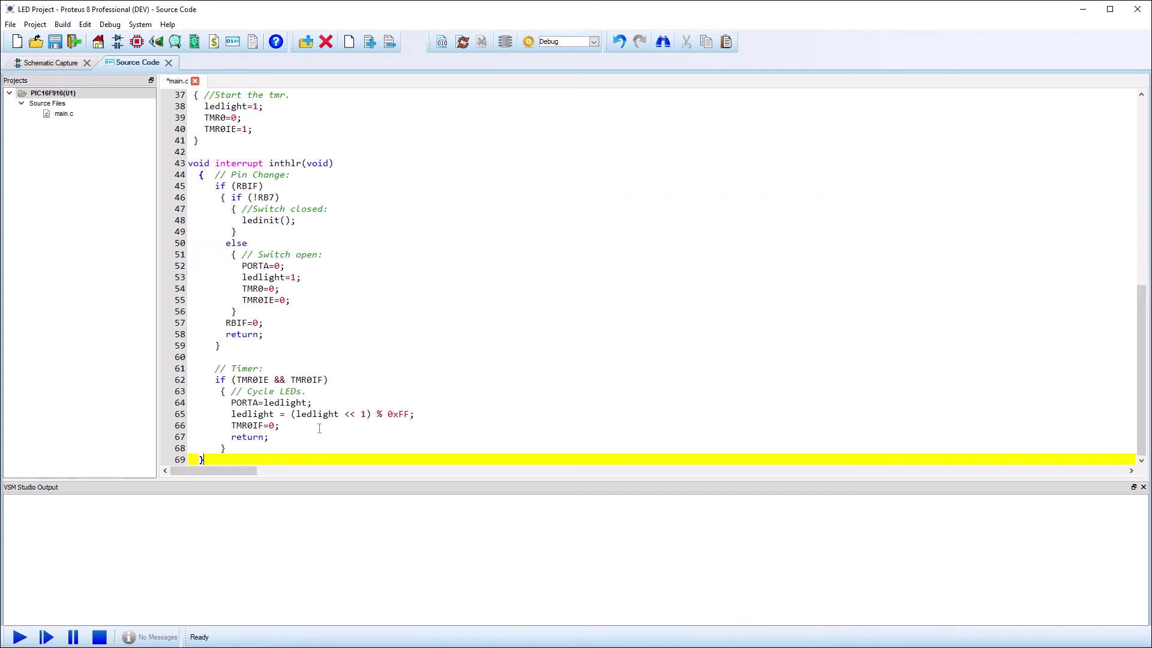
scroll(317, 439, "up", 12)
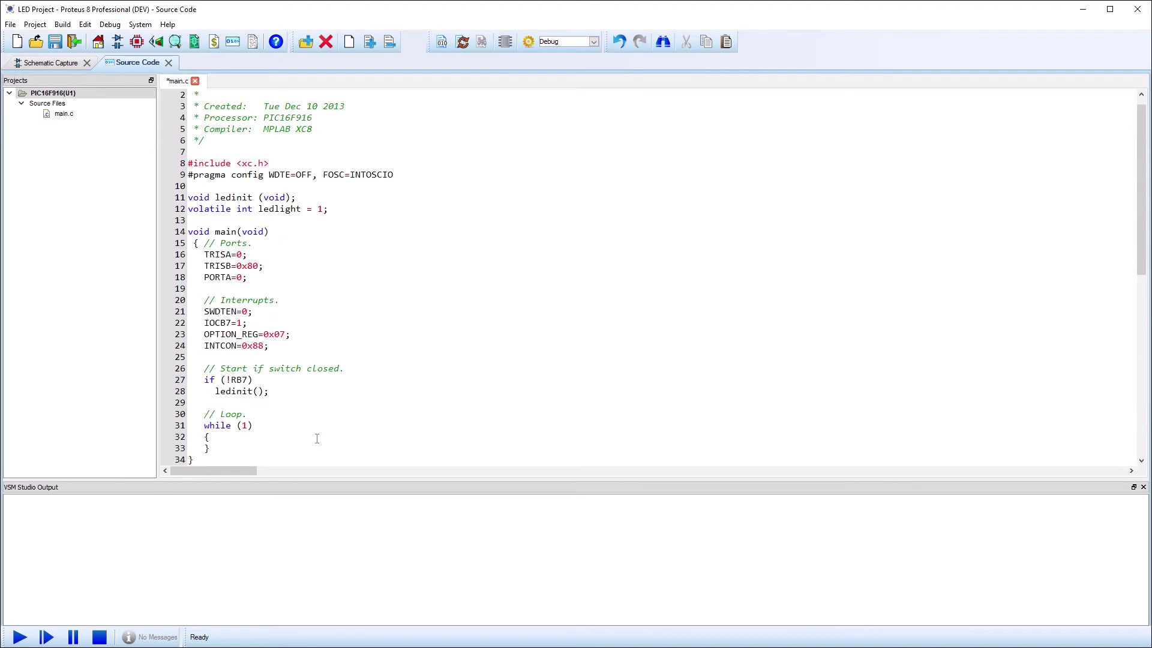
scroll(317, 439, "up", 1)
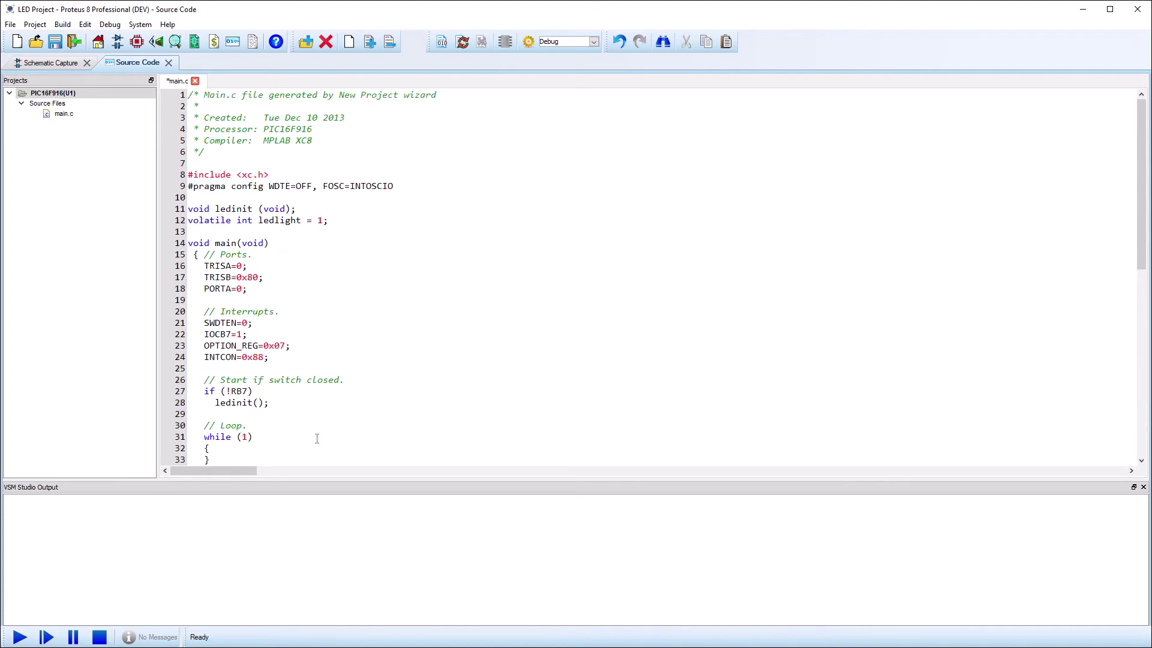
left_click(62, 24)
left_click(69, 38)
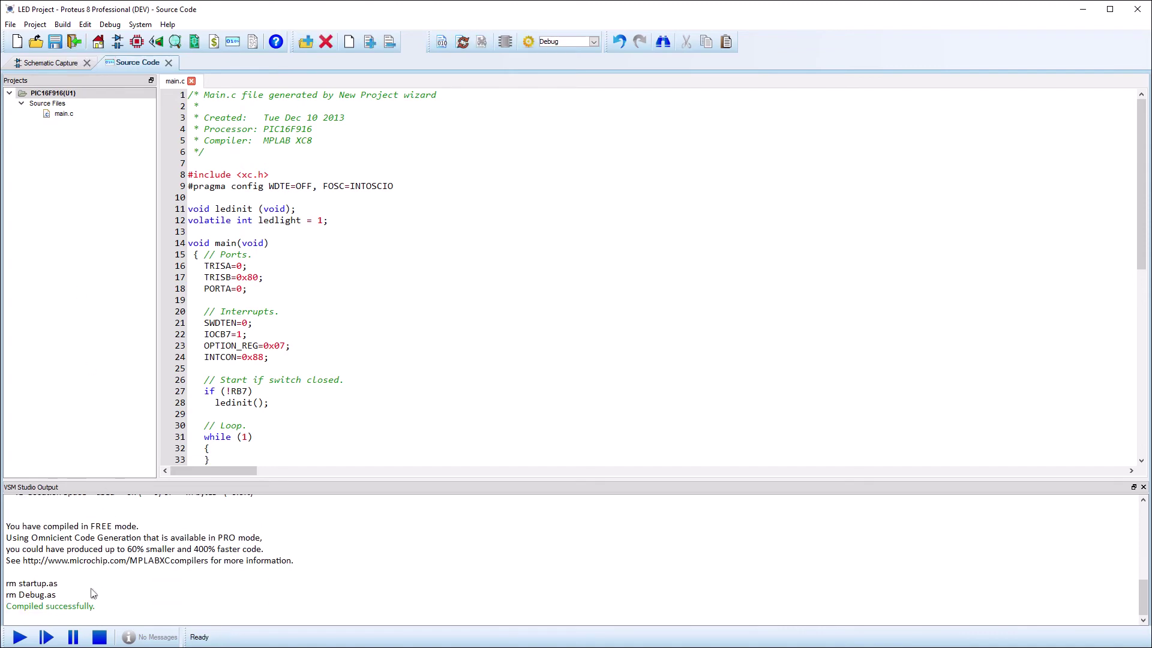
- Simulate the eight-LED circuit in the schematic view with the switch closed, and stop the run
left_click(20, 636)
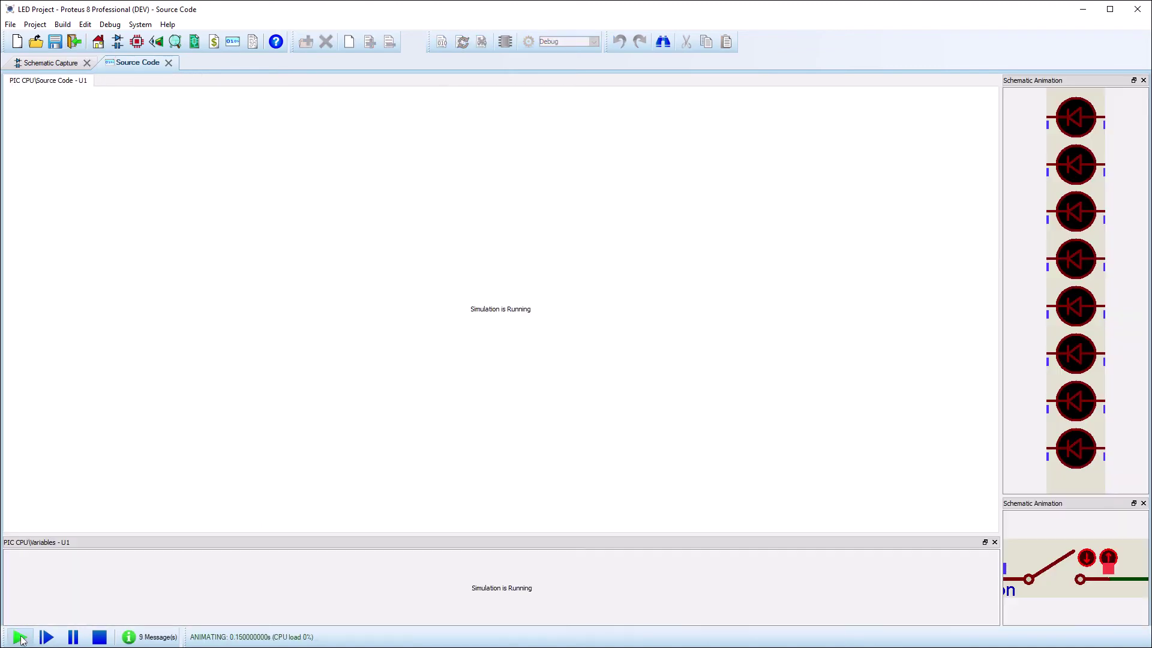
left_click(58, 66)
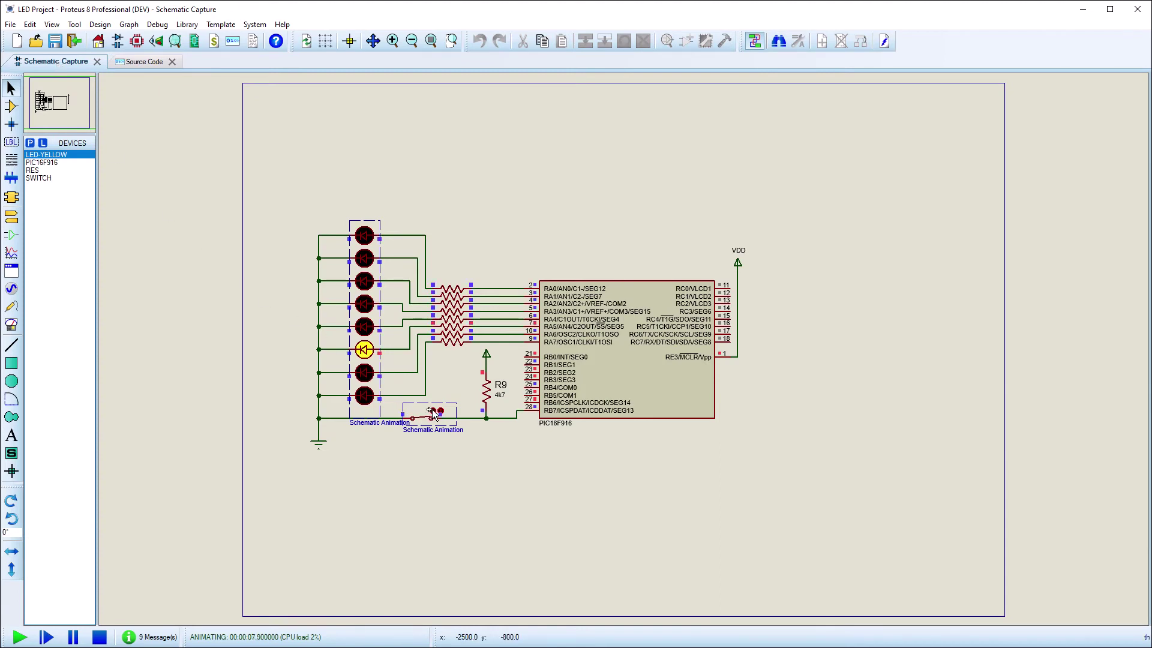
left_click(99, 637)
- Set a breakpoint on the "if (RBIF)" line of the inthlr interrupt handler in the source code
left_click(147, 63)
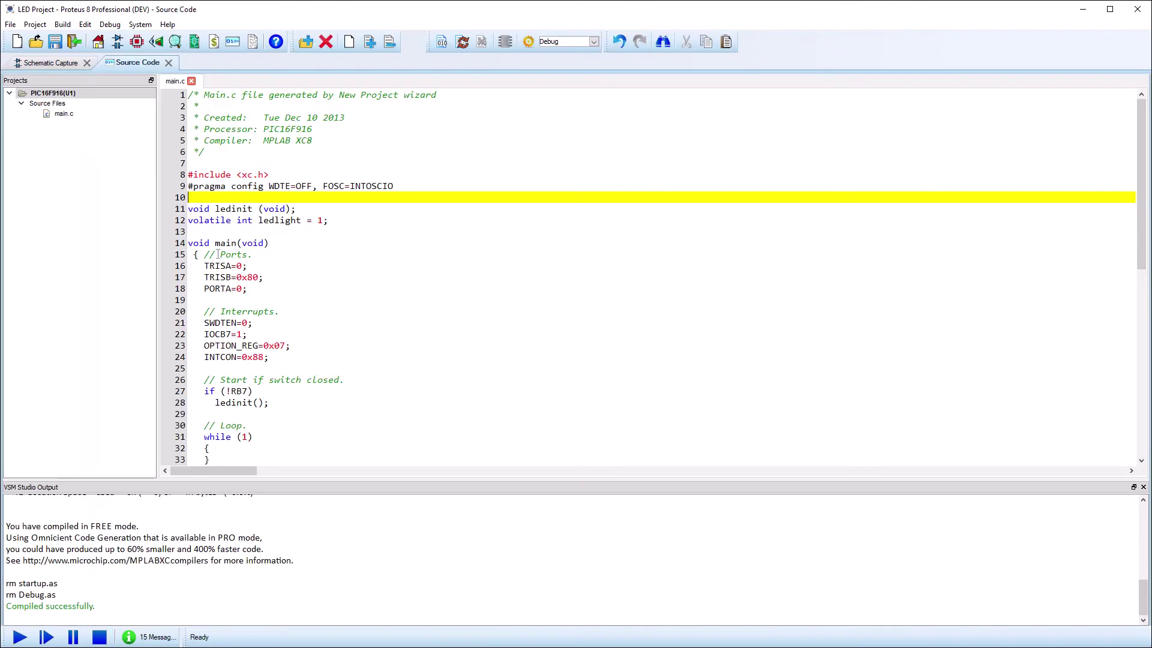
scroll(246, 313, "down", 7)
left_click(269, 357)
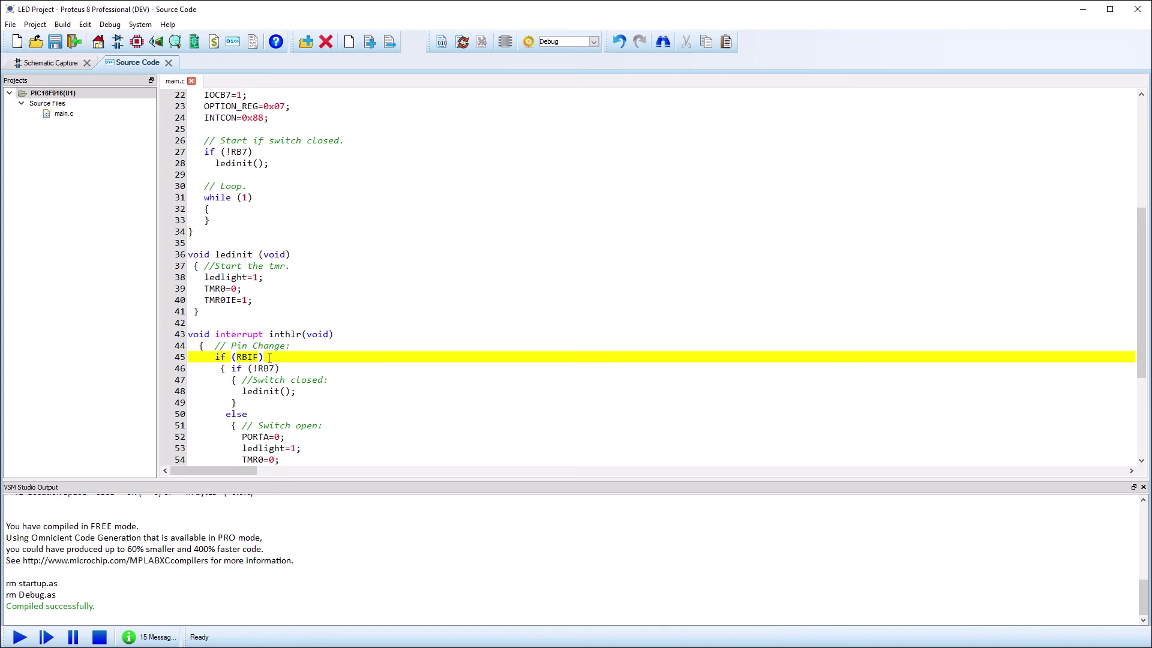
right_click(268, 358)
left_click(303, 493)
- Run the simulation, close the switch to reach the breakpoint, and step over the interrupt code until execution returns to the while loop
left_click(20, 637)
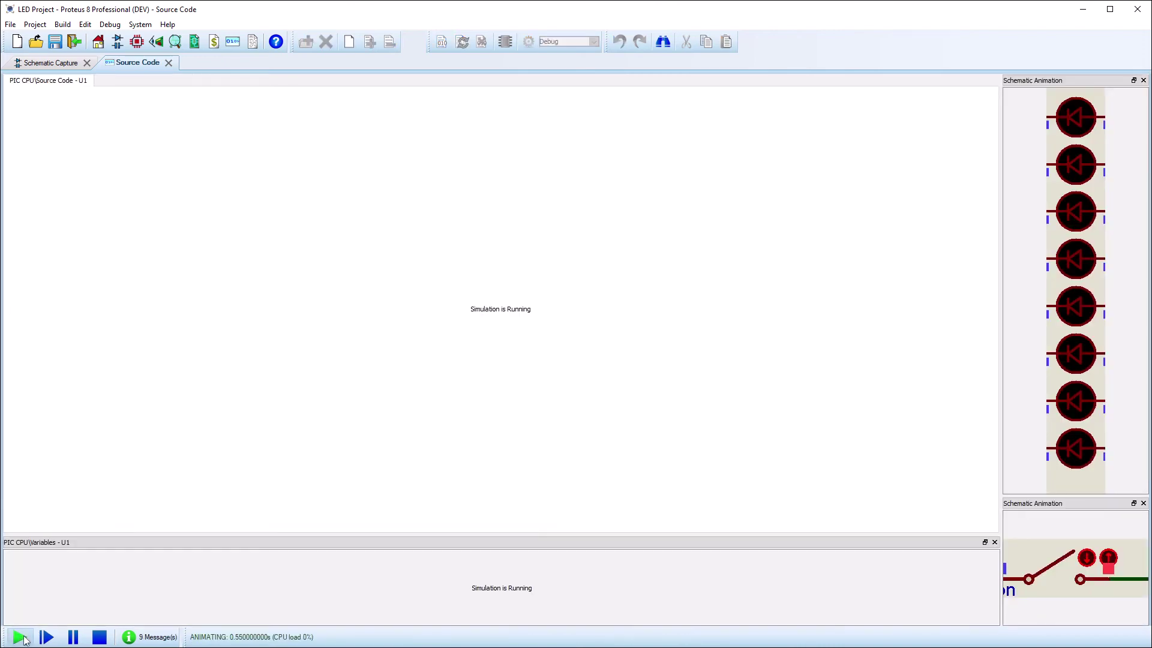
left_click(1089, 559)
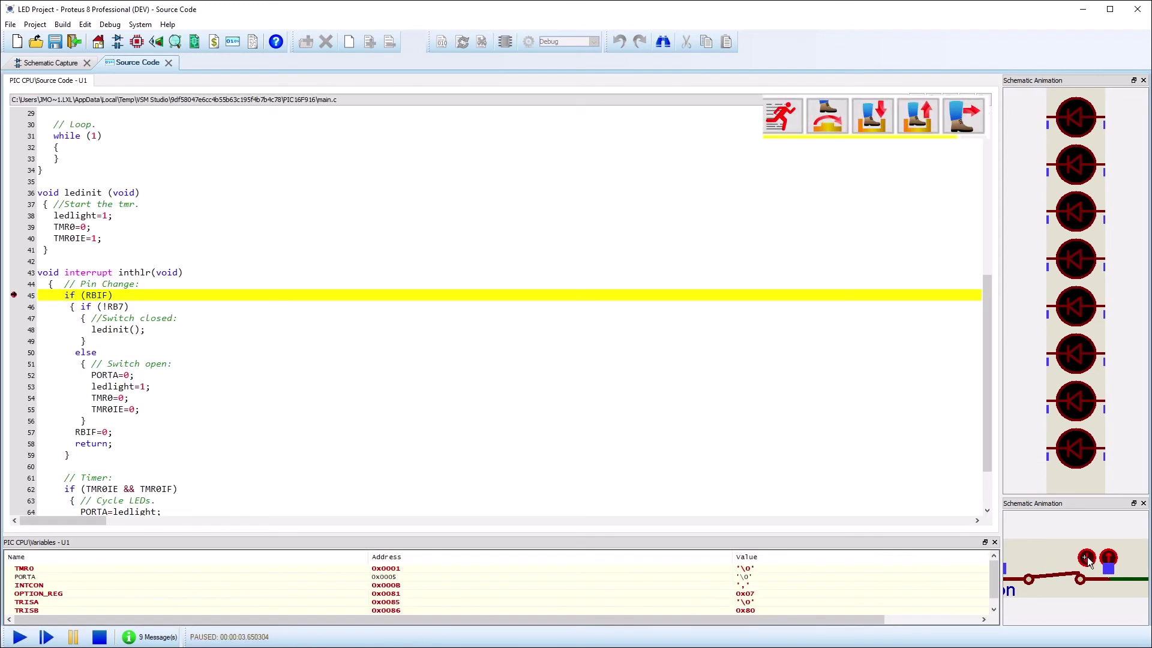
key("F10")
key("F10")
key("F10")
key("F10")
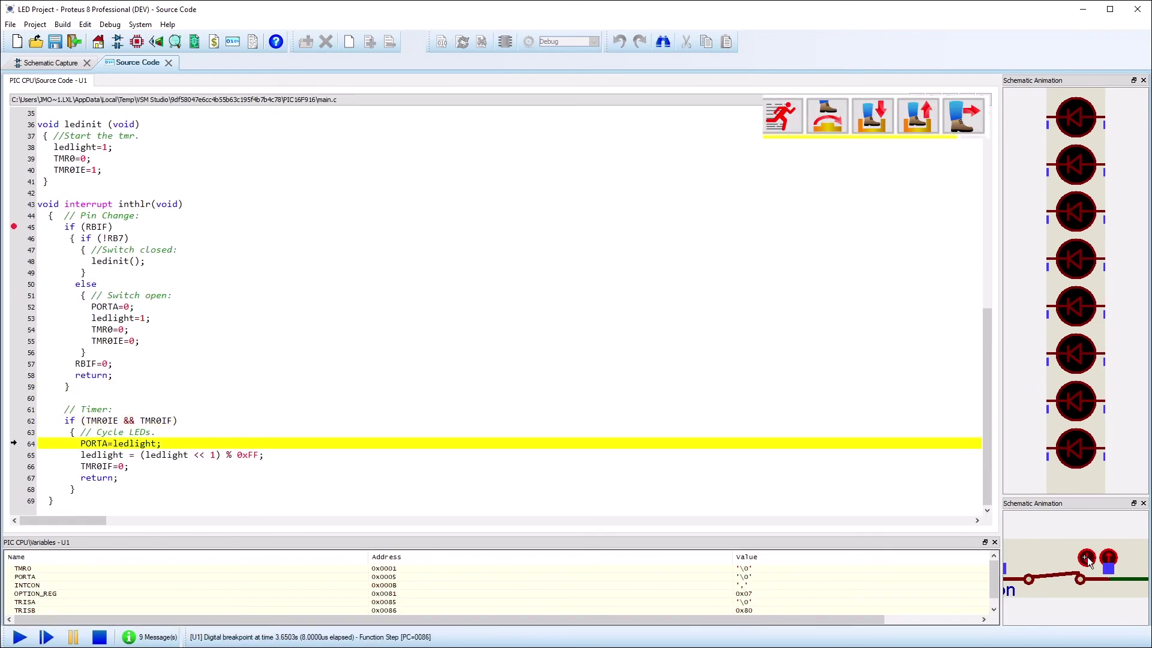
key("F10")
key("F10")
key("F10")
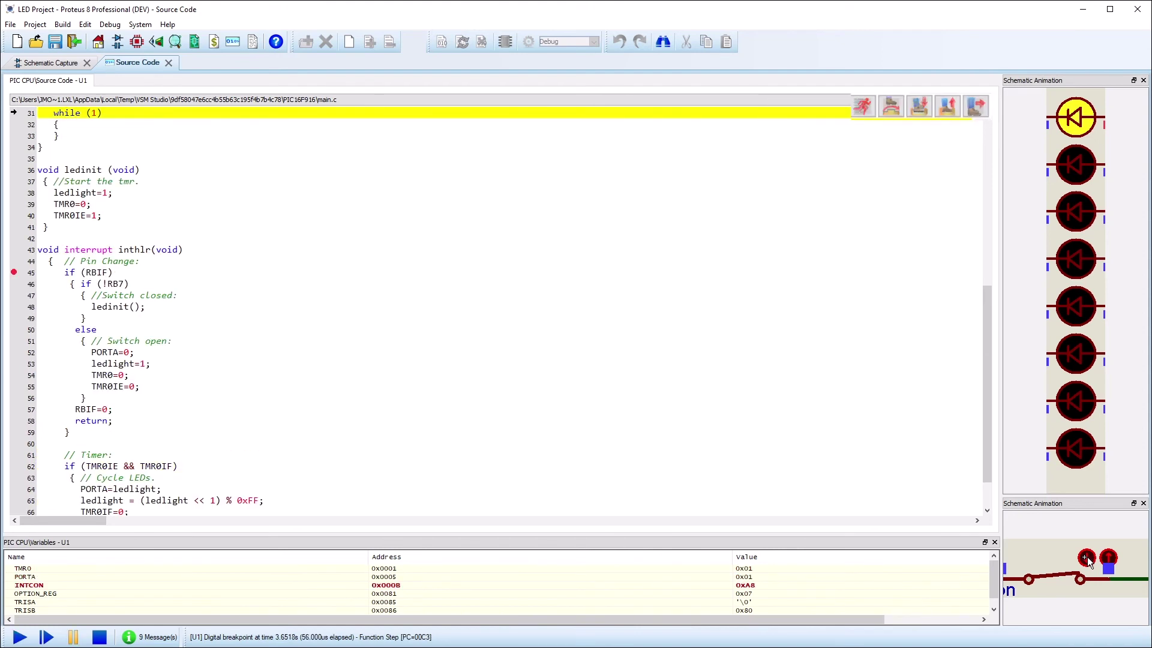
- Disable all breakpoints and resume the simulation
right_click(48, 274)
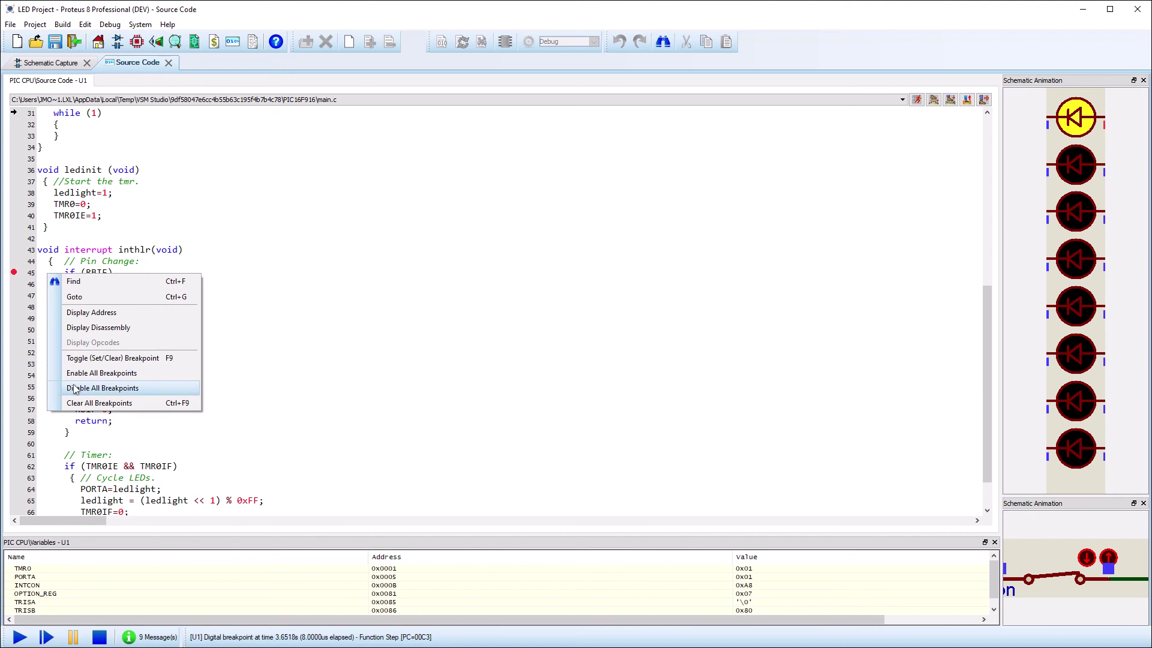
left_click(102, 388)
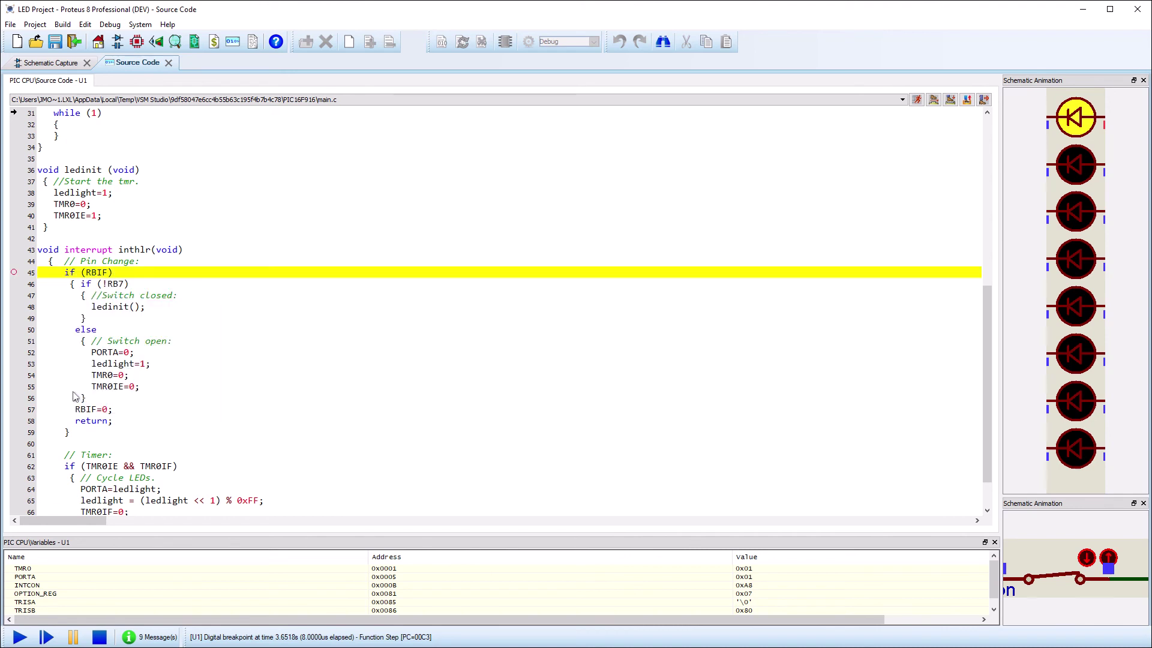
left_click(20, 638)
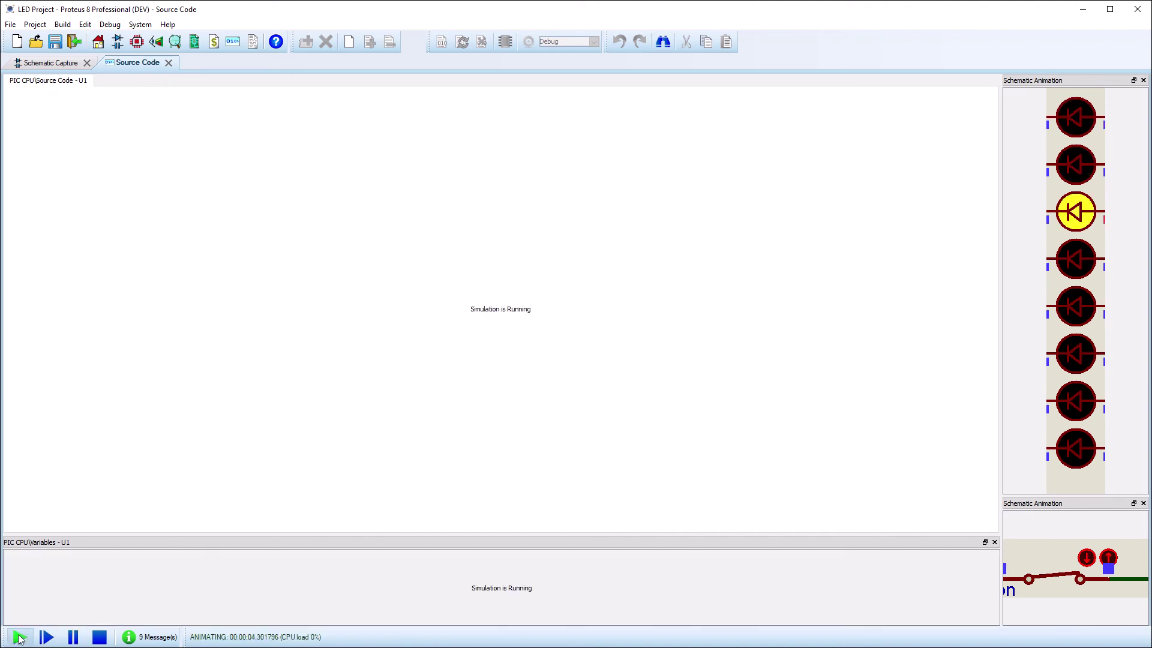
- Pause the running simulation and open the Watch Window
left_click(46, 638)
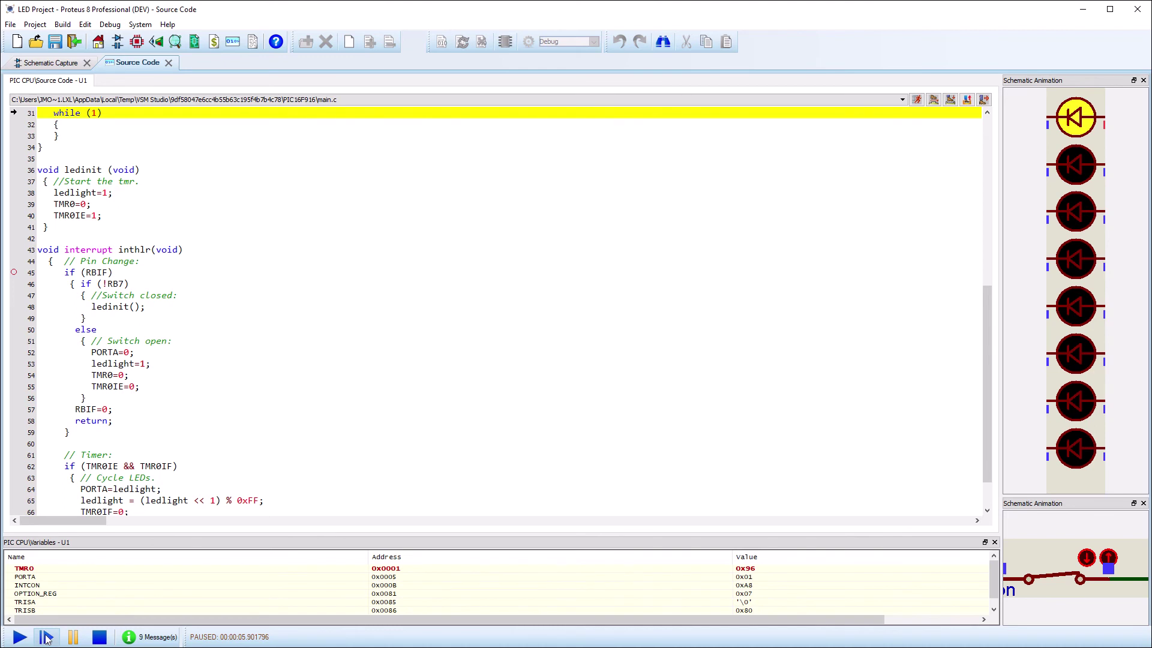
left_click(116, 27)
left_click(132, 298)
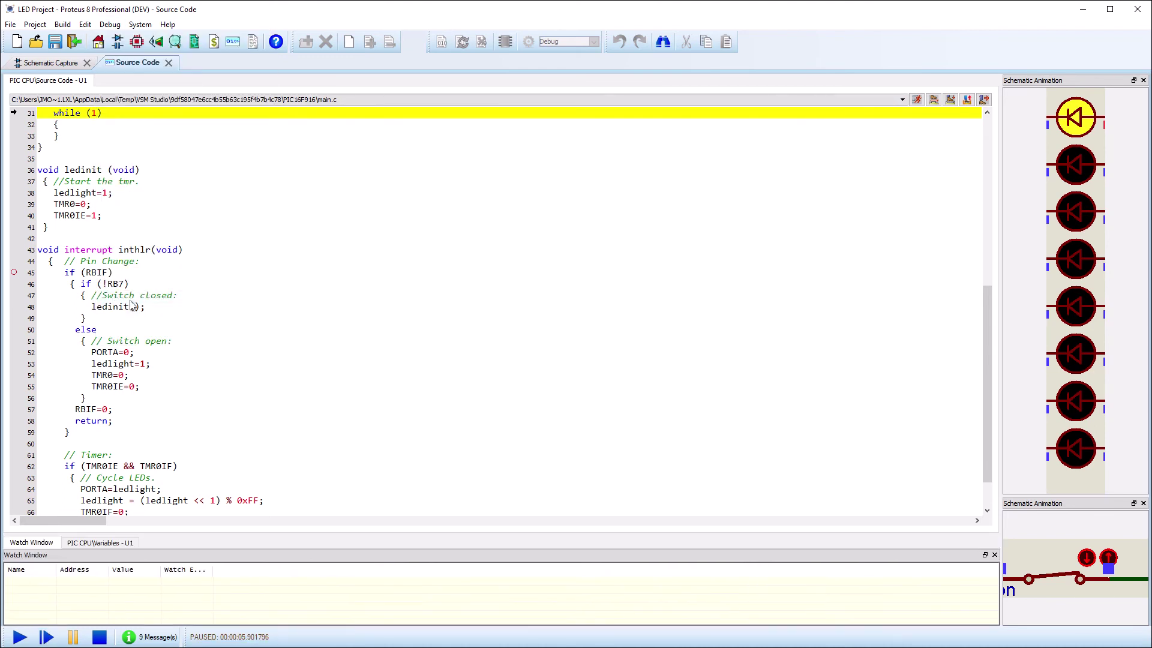
- Add the PORTA and TRISA registers by name to the Watch Window, and stop the simulation
right_click(111, 595)
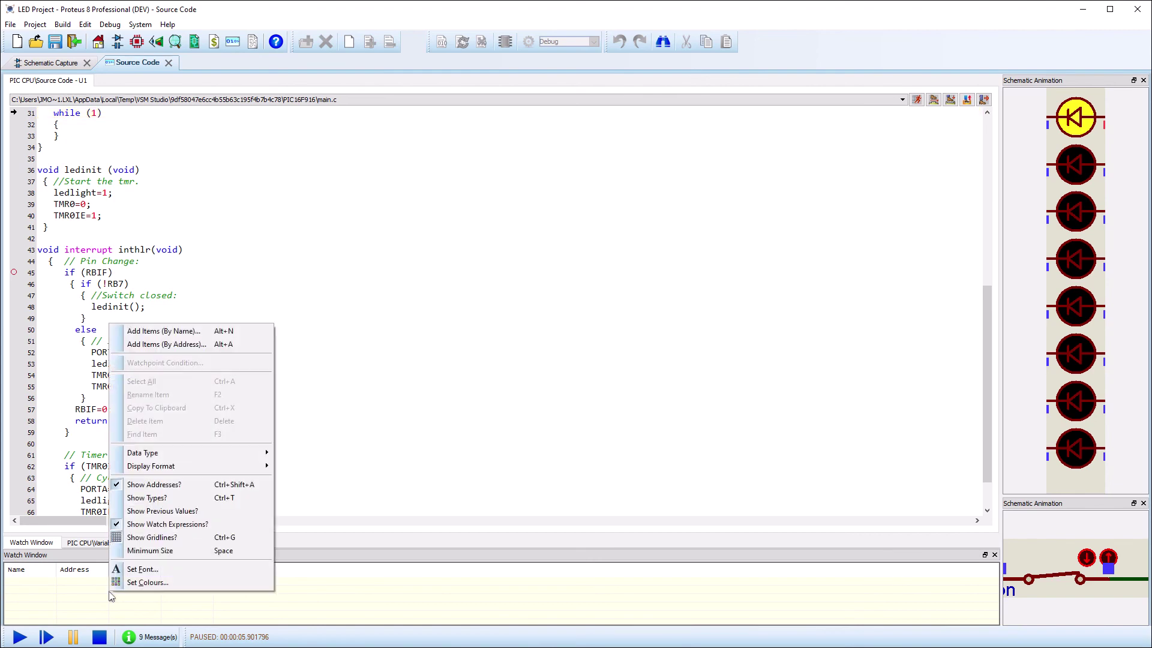
left_click(180, 332)
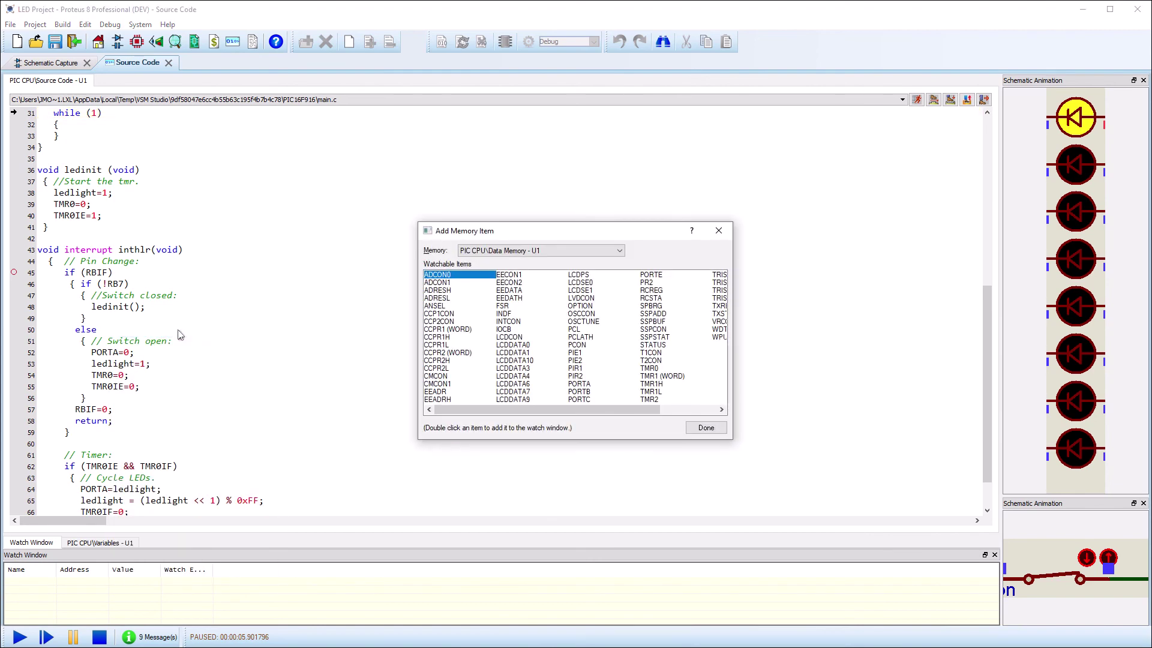
double_click(579, 383)
left_click_drag(585, 409, 642, 409)
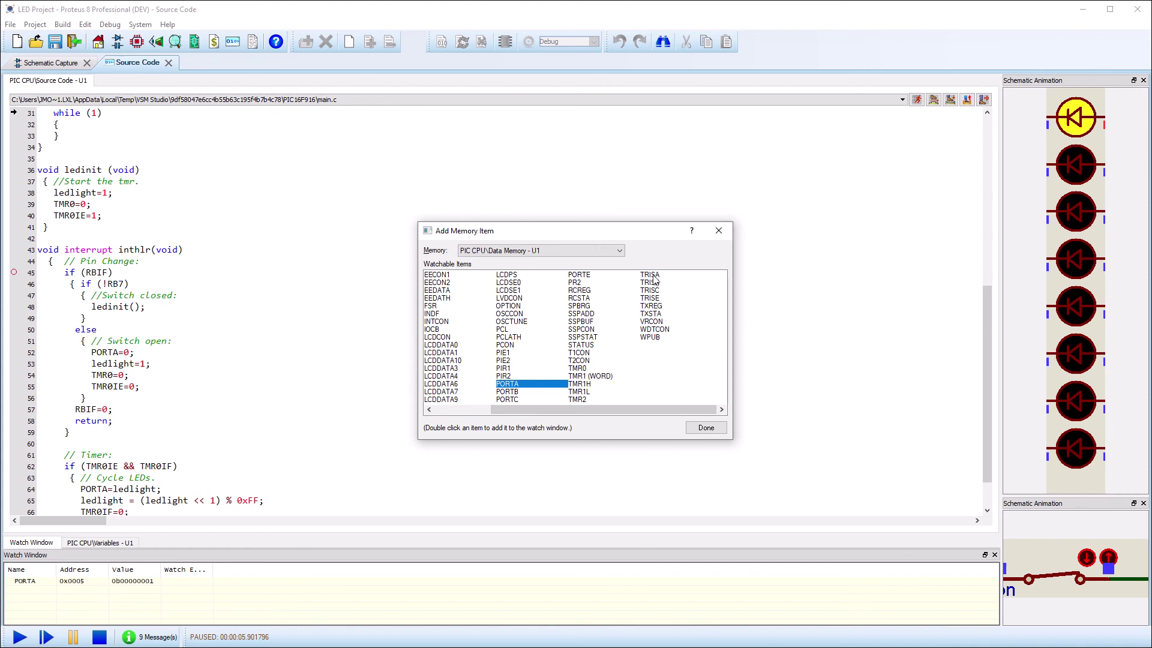
double_click(651, 274)
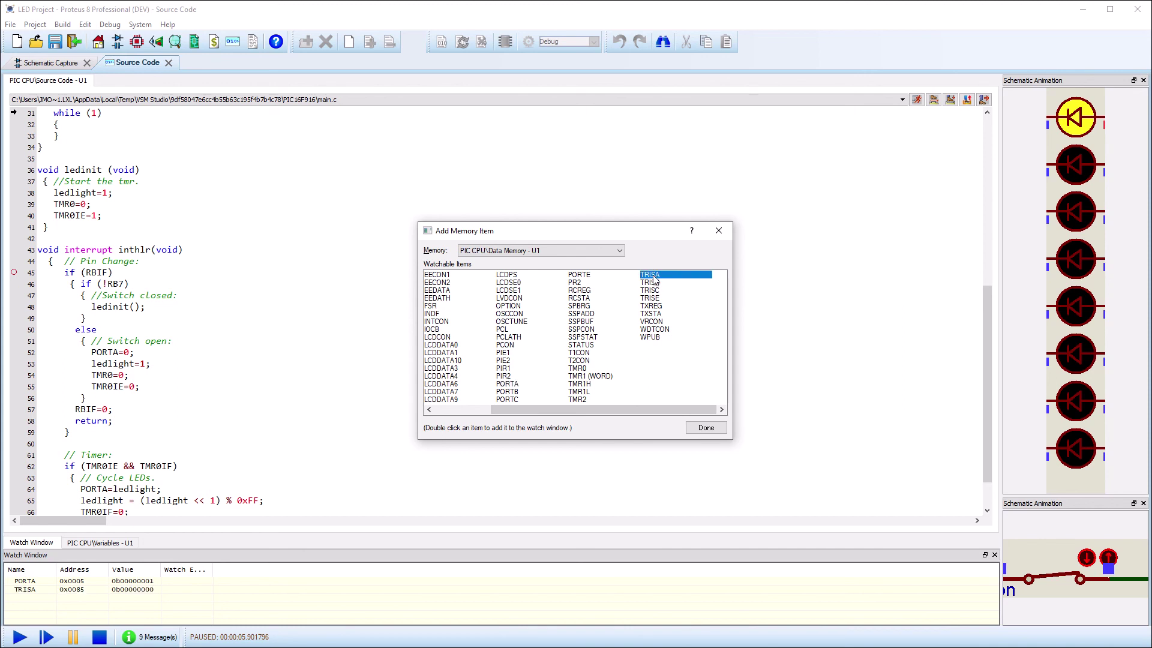
left_click(701, 427)
left_click(100, 636)
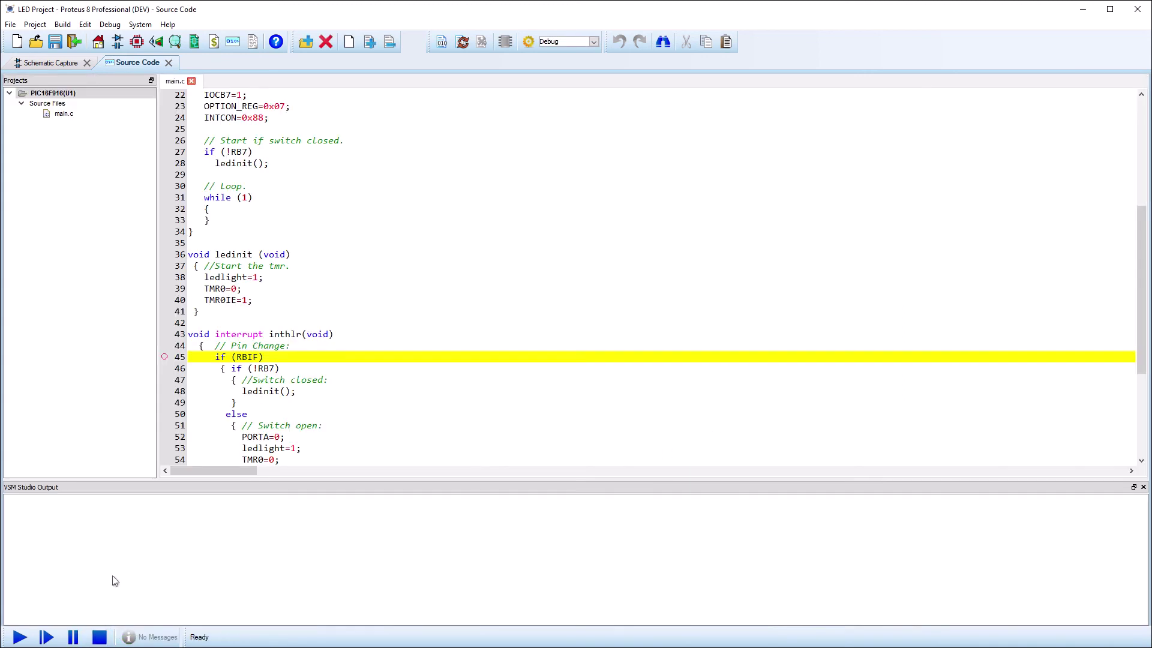
- Open the VSM Studio help and read through the New Project tutorial
left_click(167, 24)
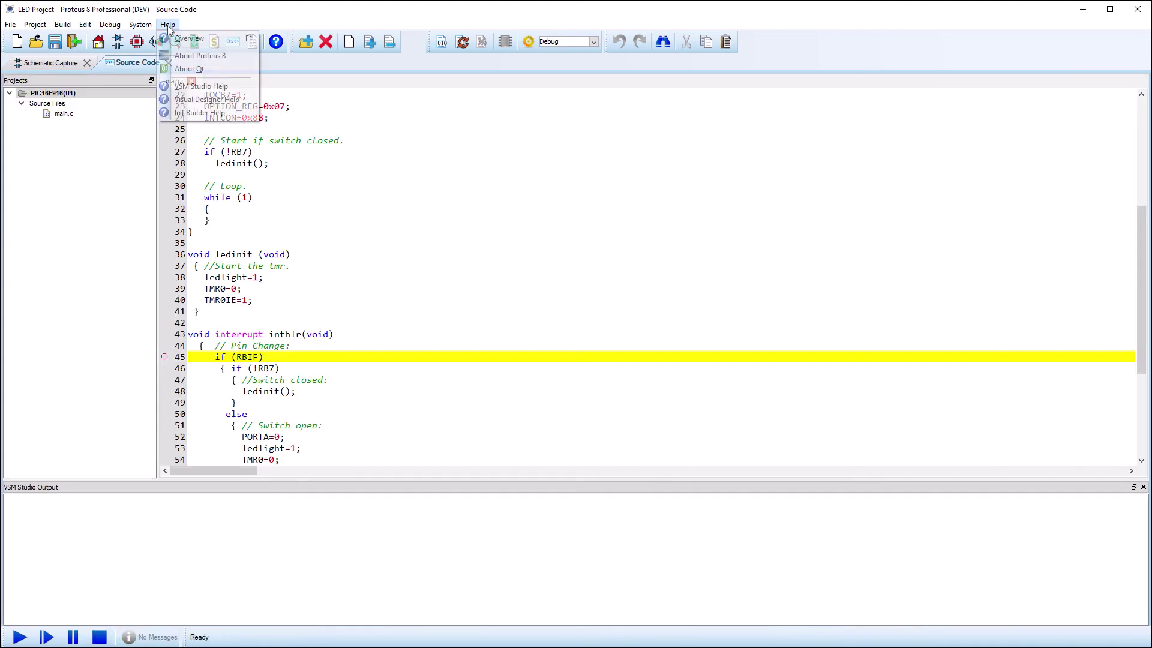
left_click(180, 87)
left_click(333, 249)
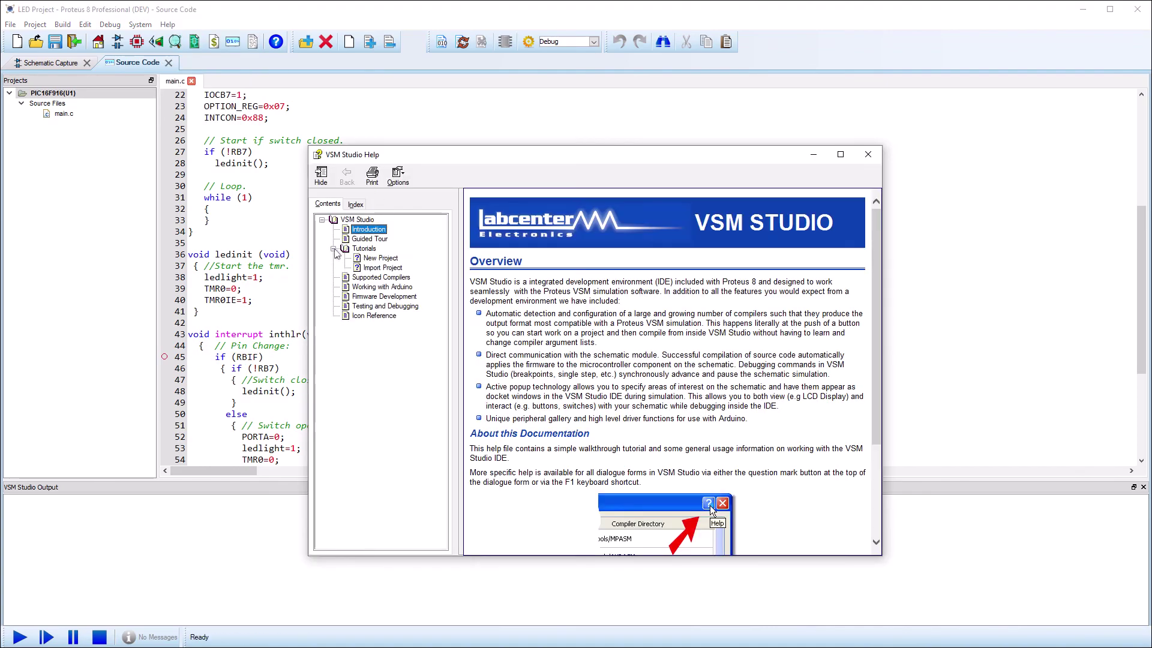
left_click(384, 258)
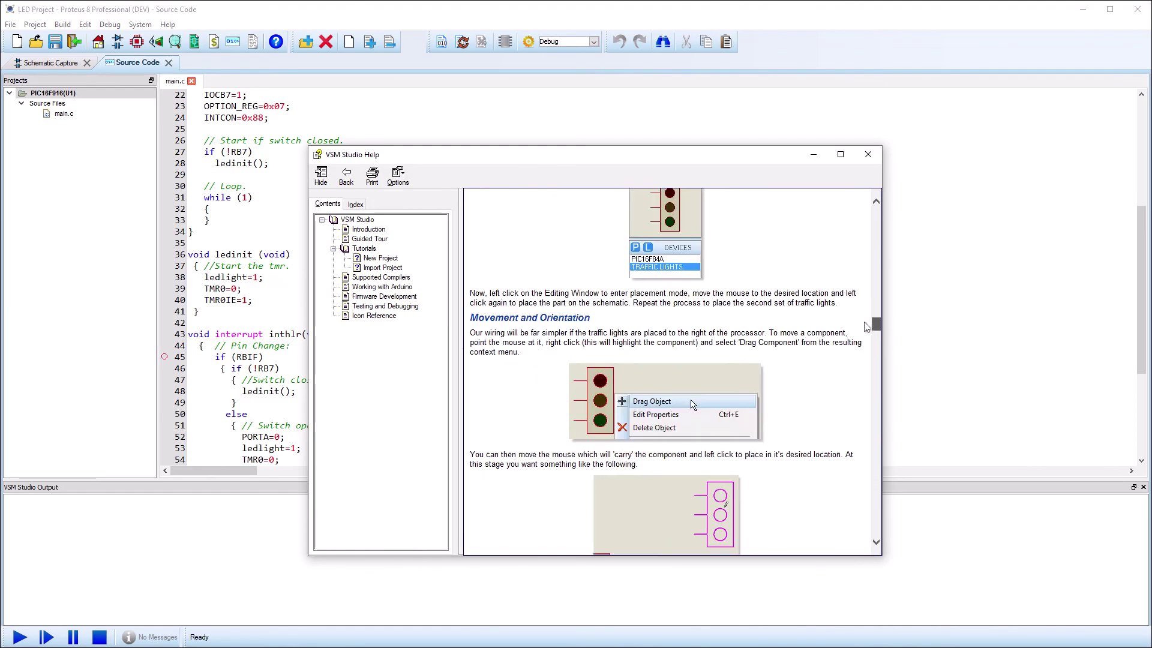